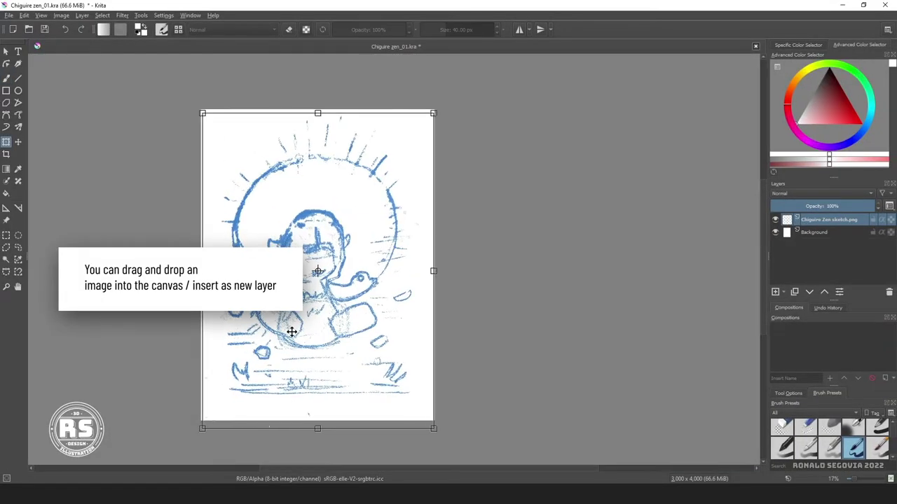
Apply the sketch's fit-to-canvas transform, save the document, and add the Recorder docker
click(797, 202)
key(ctrl+s)
click(190, 15)
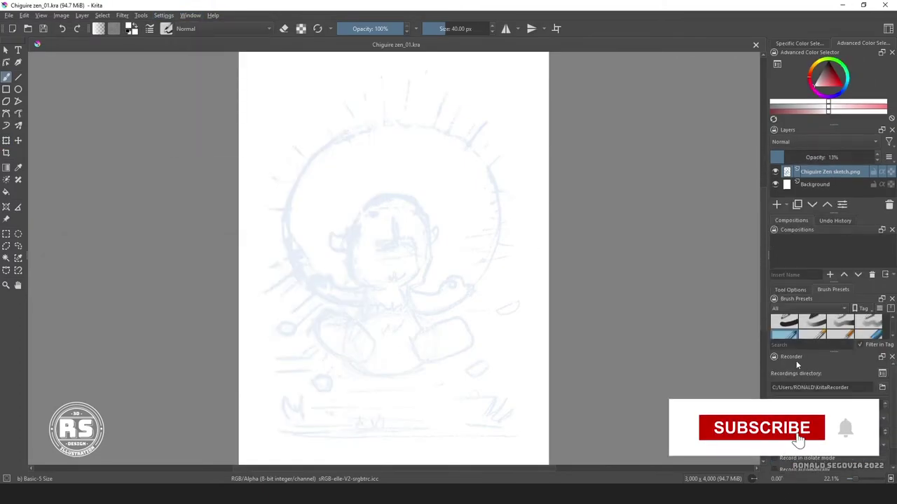
Dock the Recorder, Layers, Brush Presets, Undo History and colour selector panels on the left
drag(798, 358, 21, 210)
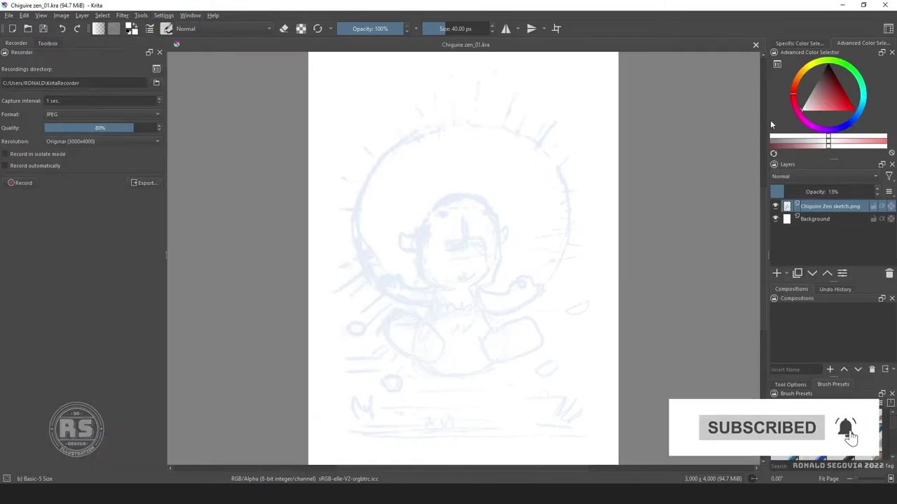
drag(809, 51, 699, 101)
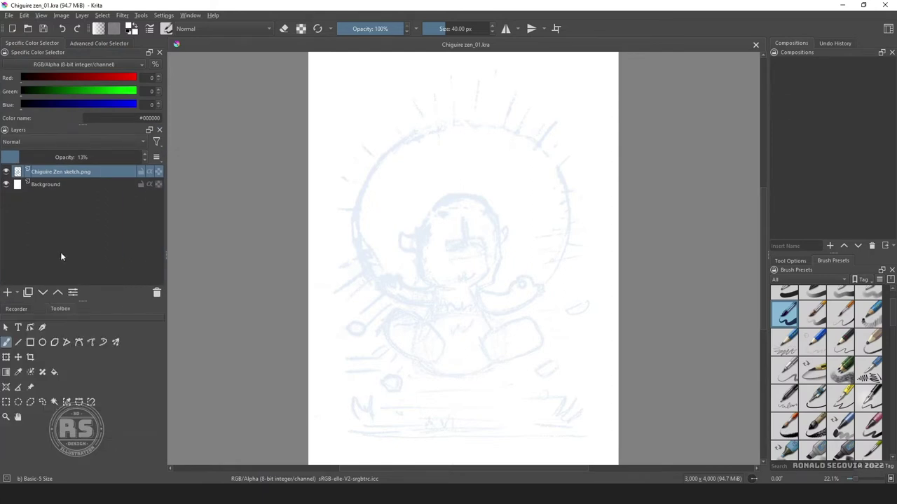
drag(61, 252, 21, 56)
drag(72, 296, 42, 182)
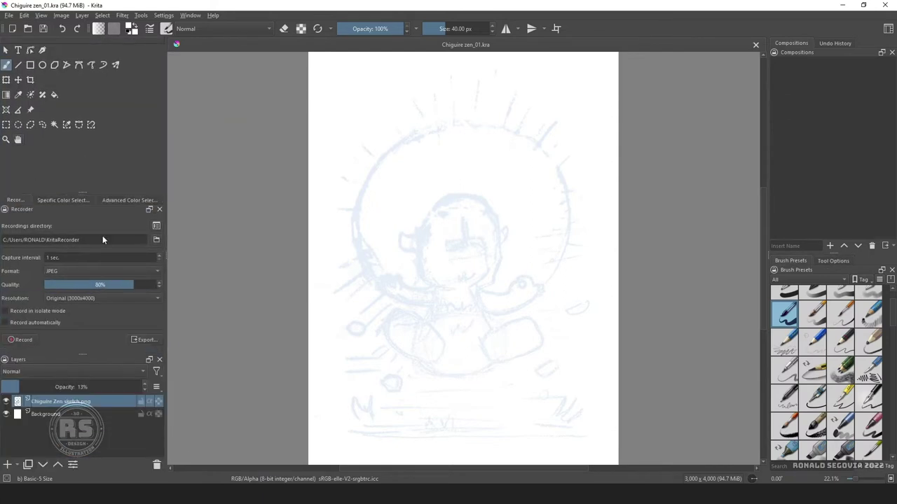
mouse_move(785, 270)
mouse_down()
mouse_move(154, 216)
mouse_move(140, 196)
mouse_up()
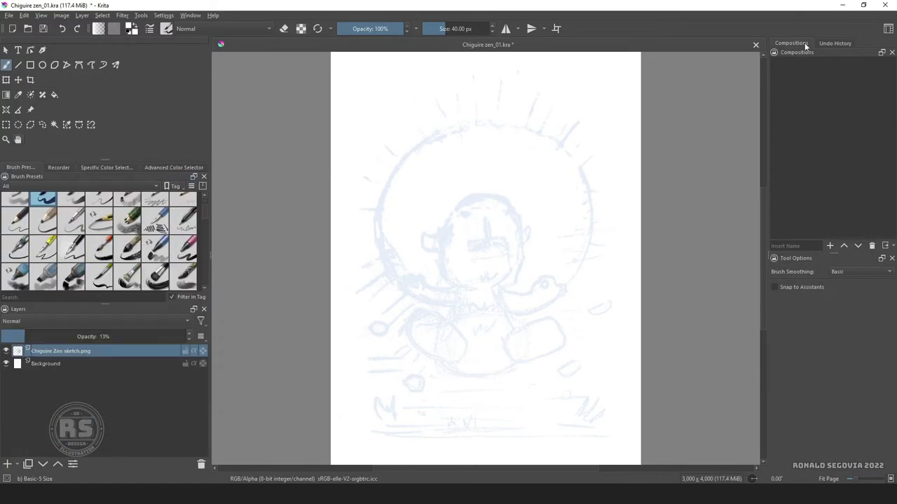
drag(797, 52, 21, 168)
drag(765, 252, 858, 252)
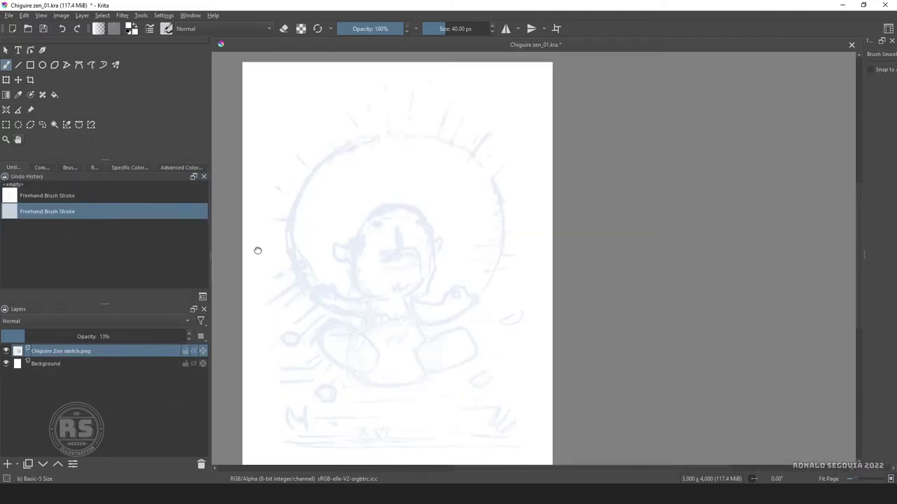
click(181, 168)
drag(12, 167, 69, 350)
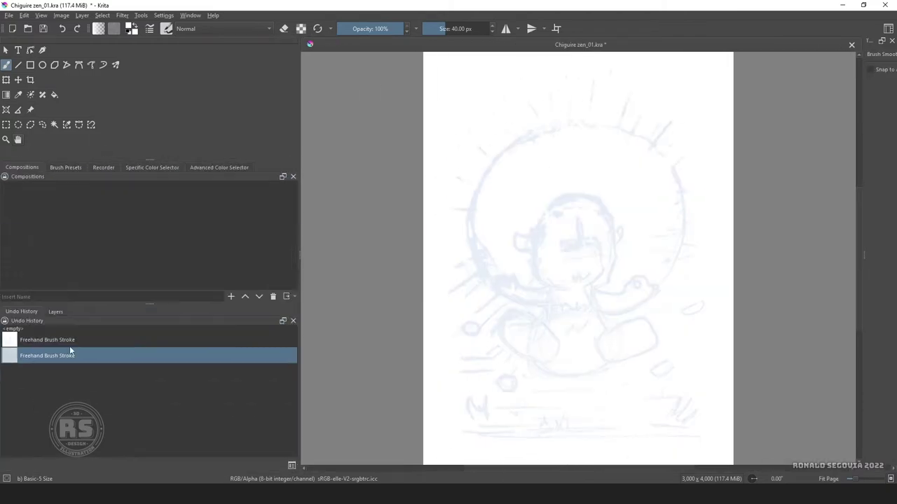
drag(103, 168, 107, 331)
Show the advanced colour selector and open the Recorder settings for half-resolution capture
click(55, 261)
click(51, 168)
click(152, 167)
right_click(319, 235)
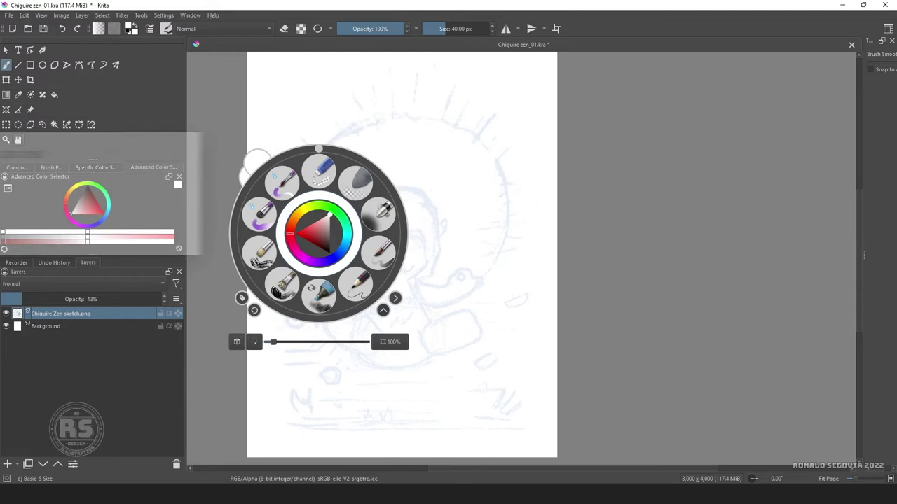
click(16, 262)
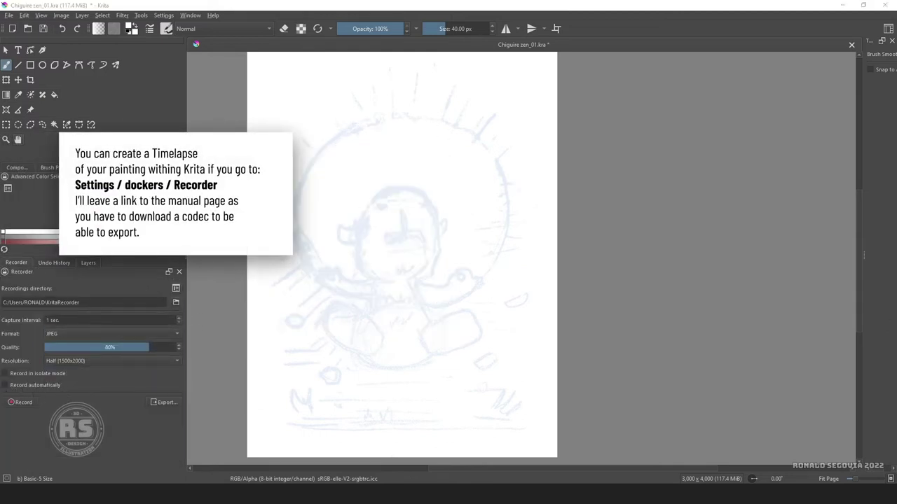
Add a new paint layer above the sketch and enlarge the brush size
click(88, 262)
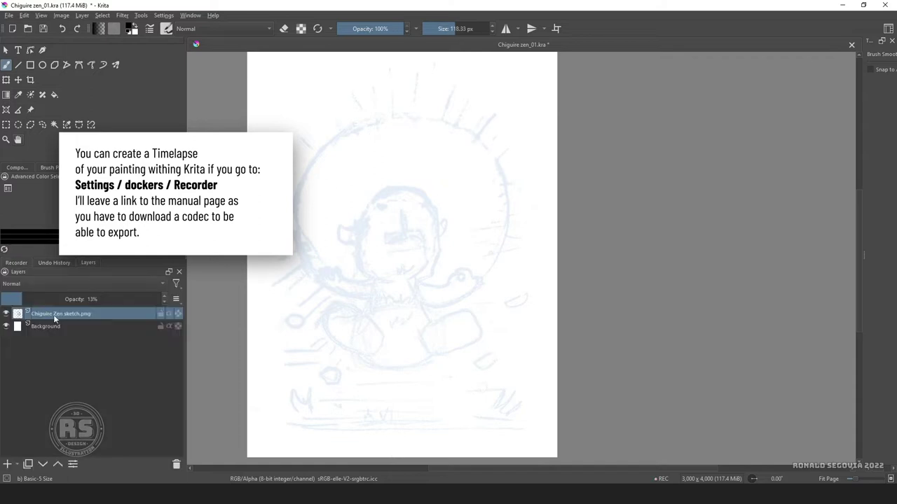
key(Insert)
drag(374, 178, 553, 162)
key(F5)
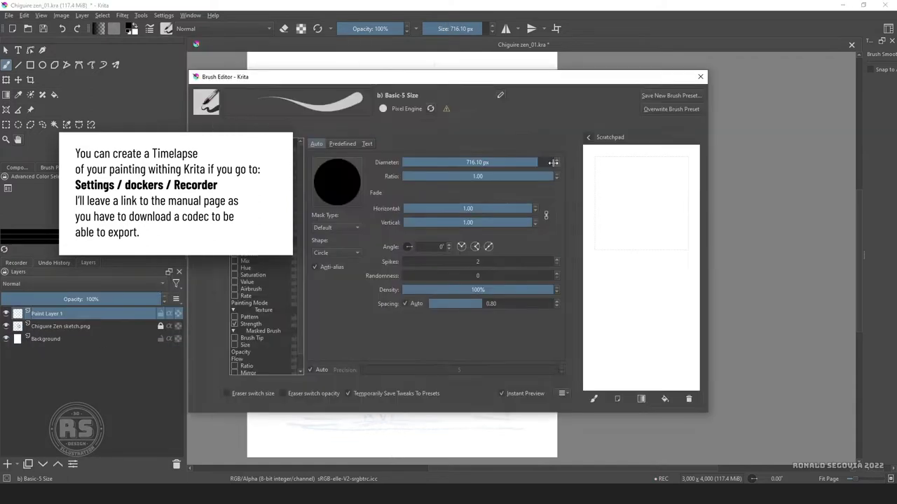
key(F5)
drag(370, 210, 500, 330)
key(ctrl+z)
Draw a large circle around the head with the Ellipse tool and erase a gap at its bottom
click(42, 64)
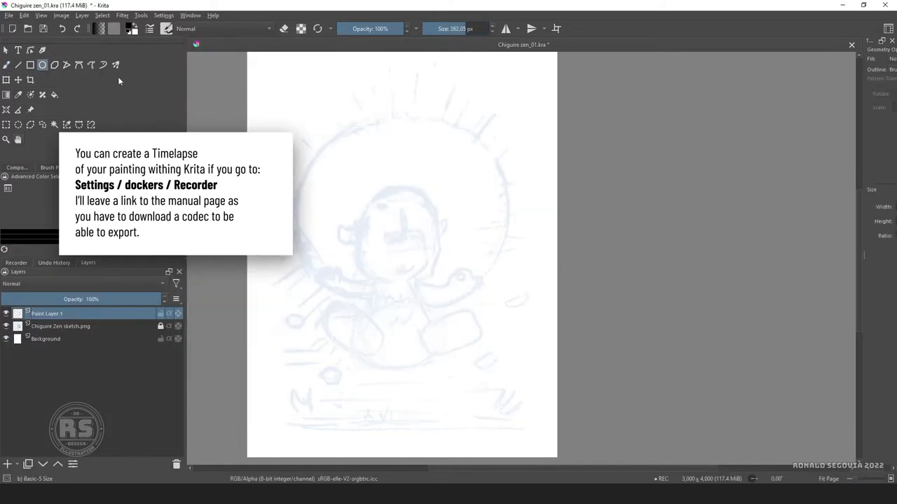
mouse_move(283, 103)
mouse_down()
mouse_move(486, 186)
mouse_move(509, 260)
mouse_up()
key(ctrl+t)
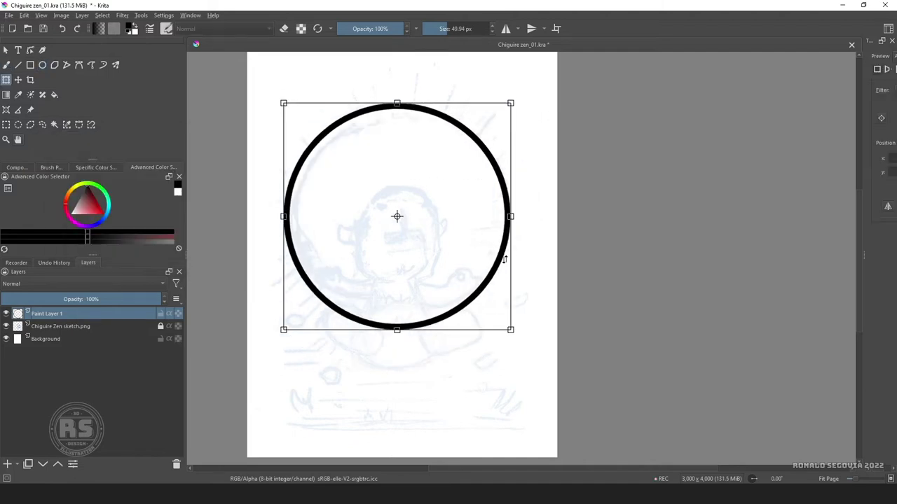
key(Return)
key(b)
key(e)
click(8, 463)
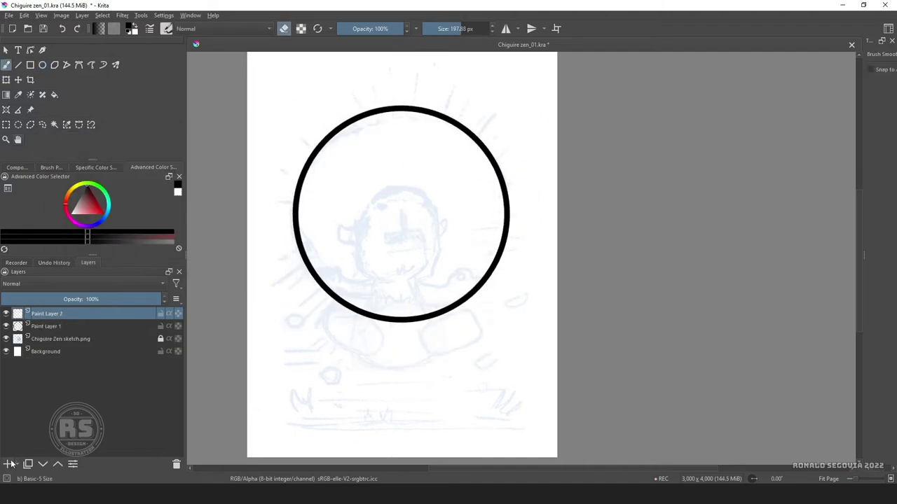
drag(373, 317, 418, 317)
key(e)
On a new layer in black, paint one ray above the halo and five along its left side
key(Insert)
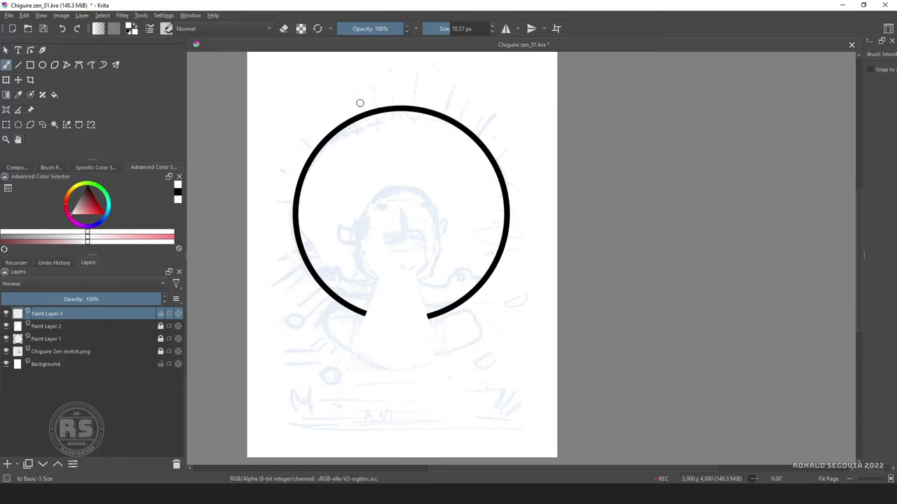
key(d)
drag(374, 96, 371, 77)
drag(284, 235, 271, 236)
drag(292, 252, 279, 257)
drag(297, 270, 277, 281)
drag(306, 289, 294, 297)
drag(318, 297, 305, 308)
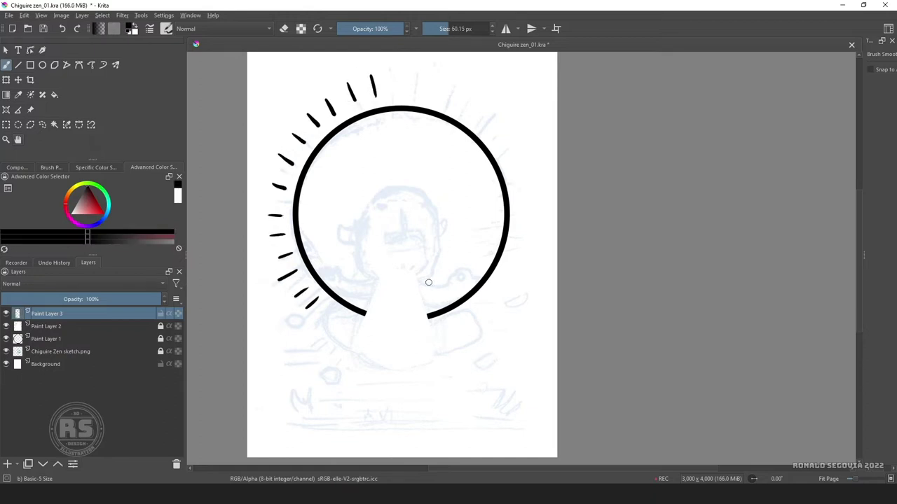
Paint eight short rays along the halo's right side
drag(503, 157, 514, 154)
drag(510, 180, 524, 182)
drag(517, 206, 532, 205)
drag(517, 234, 529, 235)
drag(510, 256, 522, 262)
drag(497, 275, 508, 284)
drag(487, 292, 495, 303)
drag(476, 303, 483, 311)
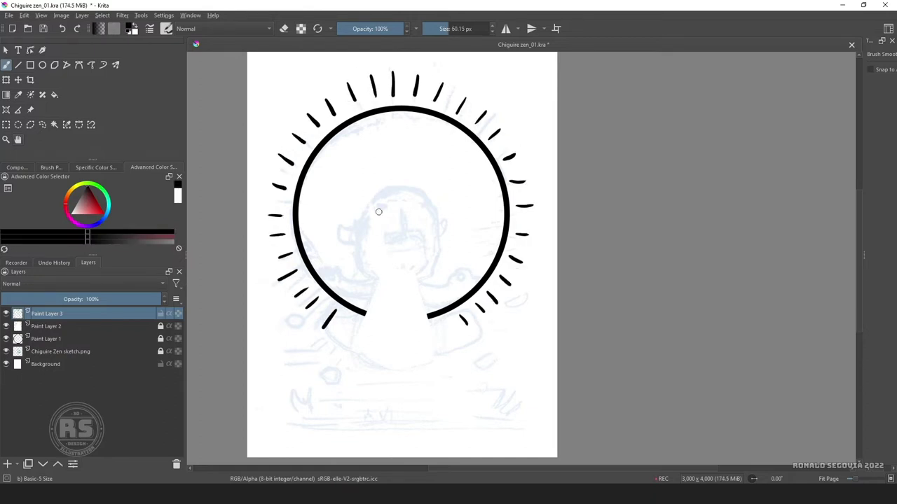
Ink the capybara's head and snout inside the halo with a slightly smaller brush
key(bracketleft)
mouse_move(393, 210)
mouse_down()
mouse_move(436, 261)
mouse_move(434, 186)
mouse_up()
drag(361, 223, 358, 238)
drag(424, 280, 435, 268)
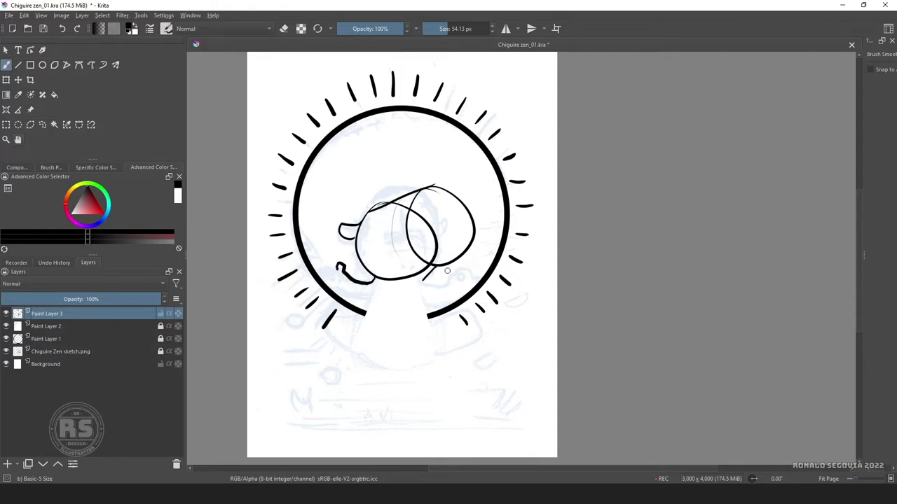
key(ctrl+z)
mouse_move(326, 284)
mouse_down()
mouse_move(370, 303)
mouse_move(345, 278)
mouse_up()
key(ctrl+z)
Ink the capybara's arms, crossed legs and belly
drag(444, 279, 482, 278)
mouse_move(330, 302)
mouse_down()
mouse_move(370, 319)
mouse_move(386, 363)
mouse_up()
mouse_move(428, 315)
mouse_down()
mouse_move(442, 353)
mouse_move(424, 366)
mouse_up()
drag(366, 364, 435, 372)
drag(381, 326, 423, 318)
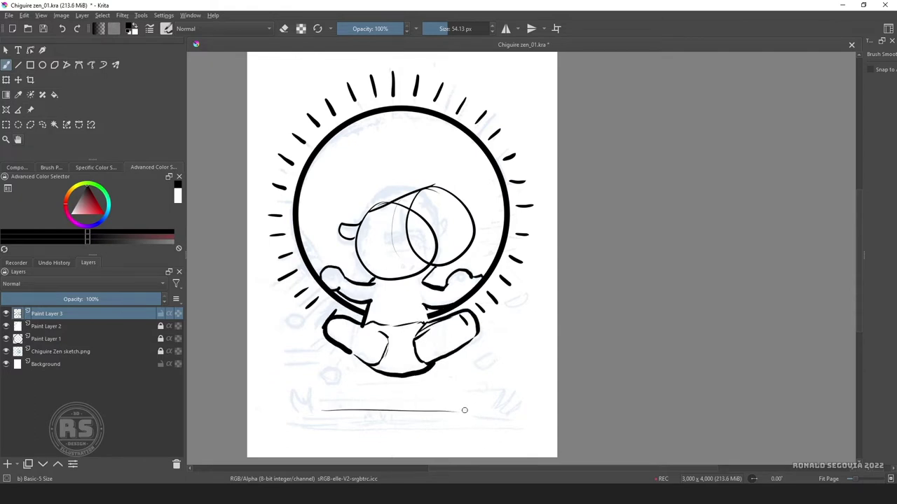
Draw a thick ground line with rocks, grass tufts and short dashes beside the right rock
drag(464, 411, 322, 405)
drag(479, 357, 492, 369)
mouse_move(316, 371)
mouse_down()
mouse_move(343, 382)
mouse_move(317, 408)
mouse_up()
drag(332, 392, 342, 400)
drag(446, 383, 460, 392)
drag(474, 389, 489, 392)
drag(494, 408, 522, 392)
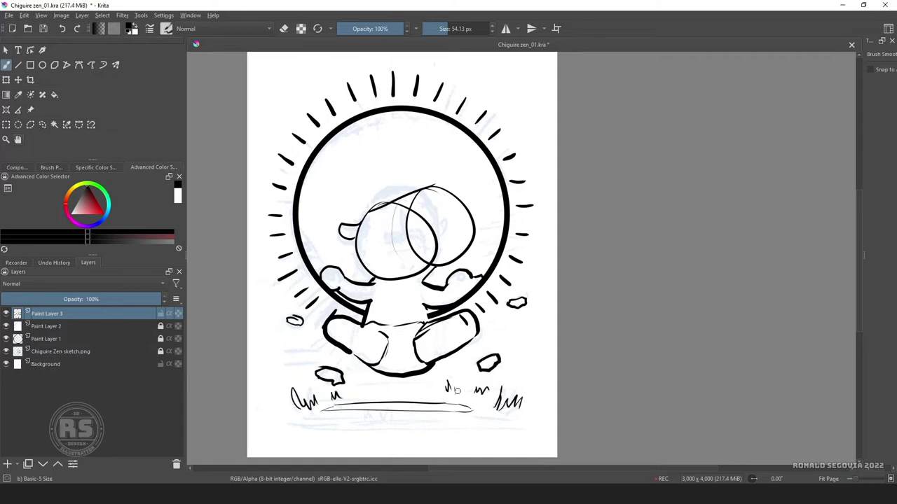
drag(454, 366, 483, 371)
Erase the rough guide lines on the head, then re-ink its right side, snout and arm line
key(e)
drag(396, 203, 432, 229)
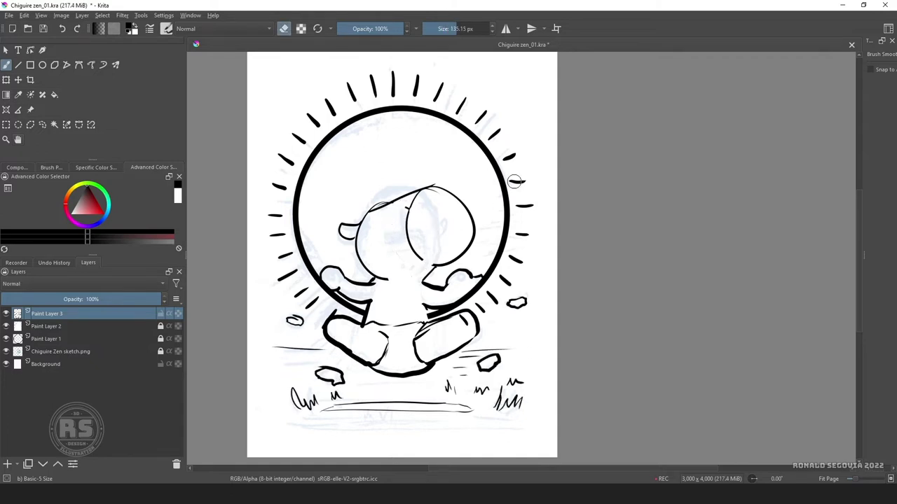
click(16, 262)
key(e)
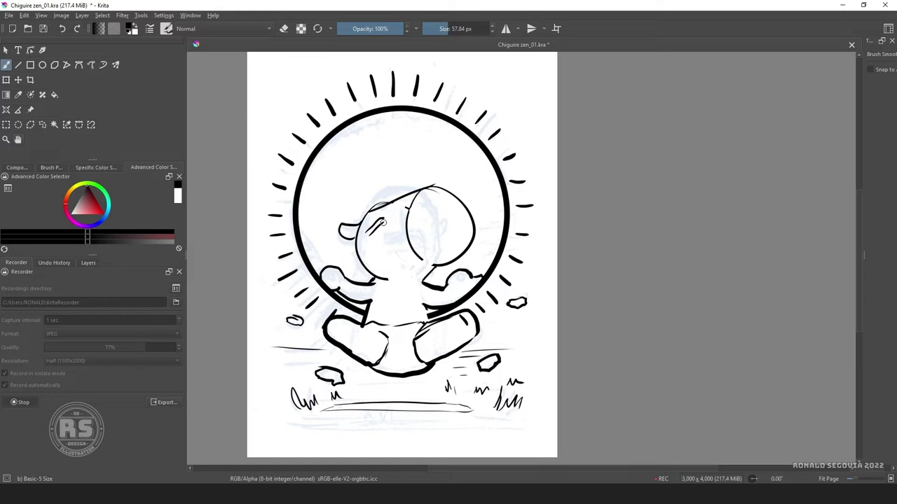
drag(462, 195, 476, 247)
drag(474, 245, 425, 279)
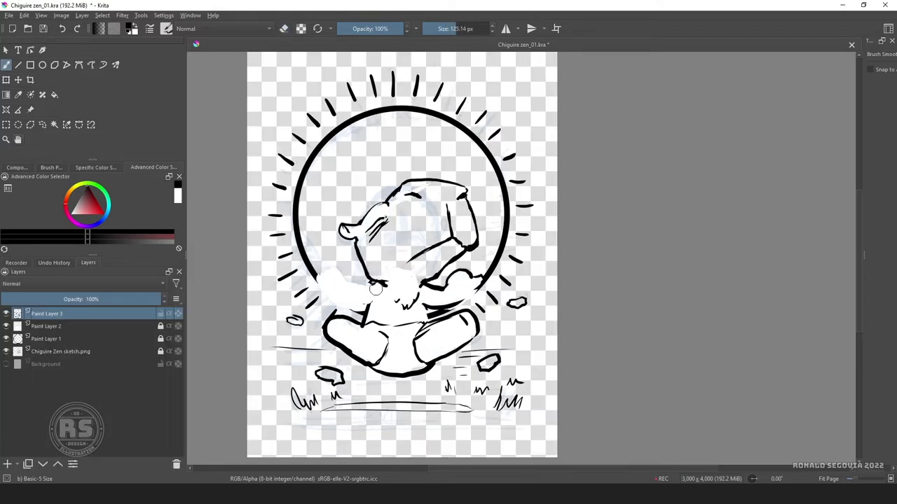
drag(384, 289, 323, 290)
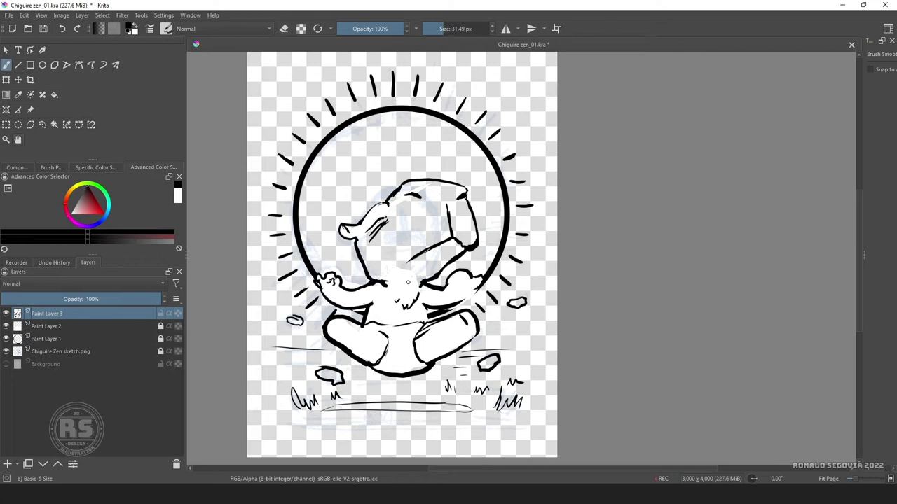
key(e)
Add four horizontal motion lines across the figure and ground
scroll(476, 307, down, 1)
drag(463, 287, 503, 286)
drag(465, 327, 519, 326)
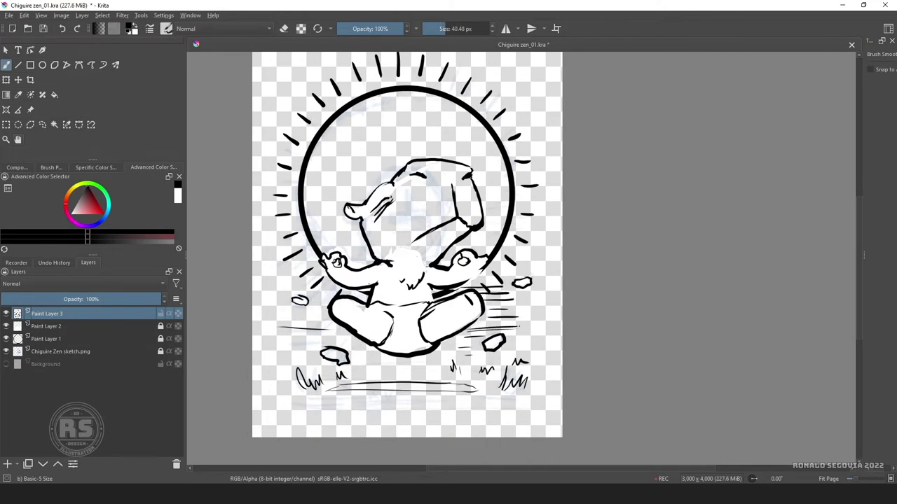
drag(350, 372, 502, 368)
drag(524, 403, 275, 396)
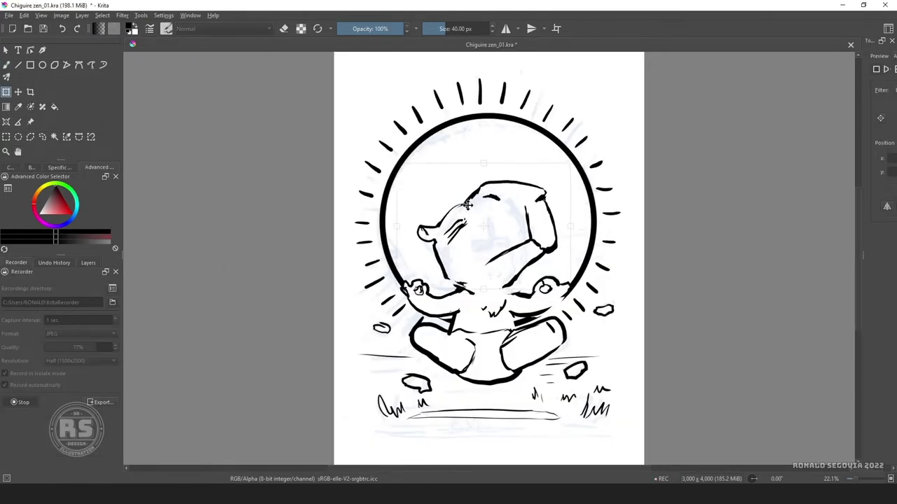
Clear the selection, show the Layers list, and remove the faint stray line beside the legs
click(102, 14)
click(126, 39)
key(b)
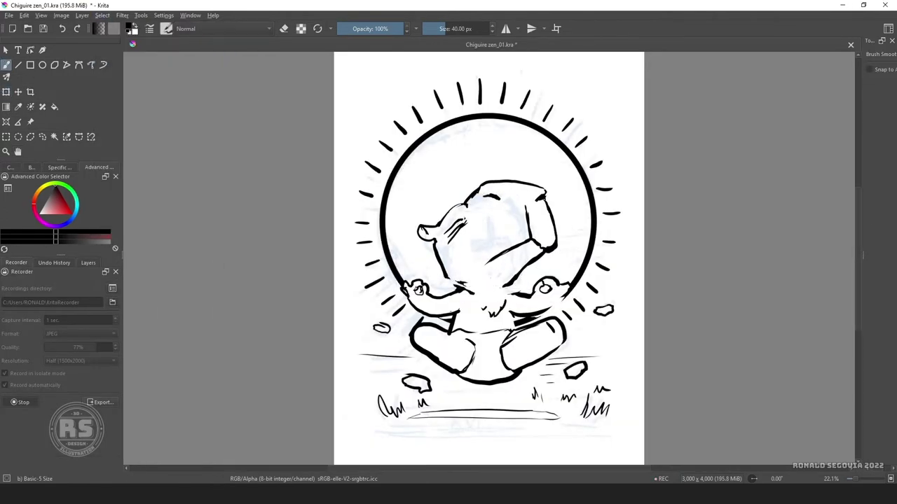
key(e)
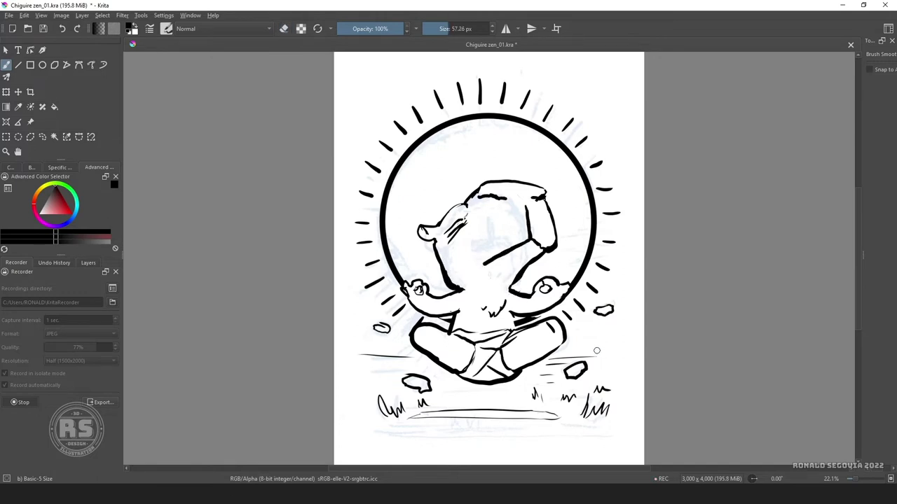
key(e)
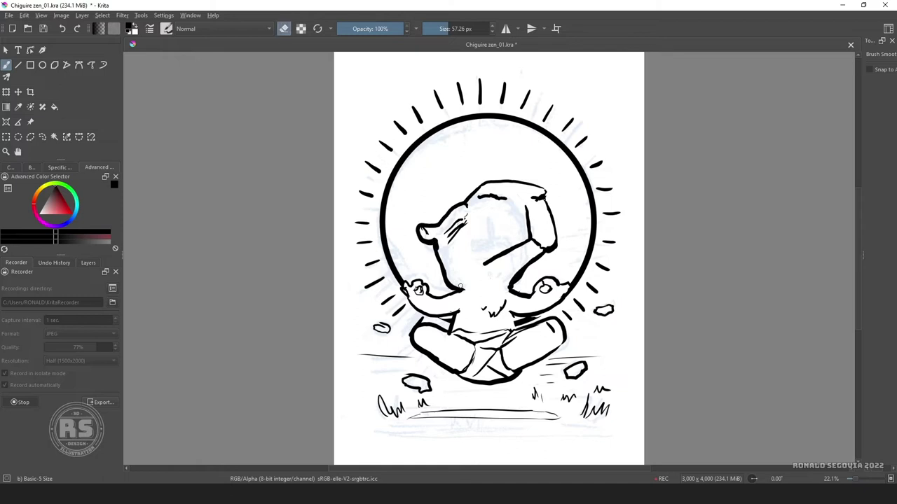
click(88, 263)
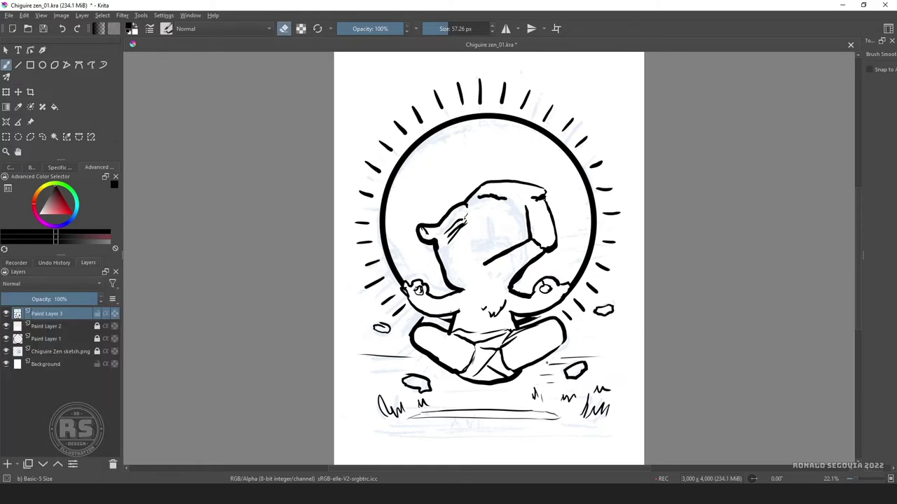
key(e)
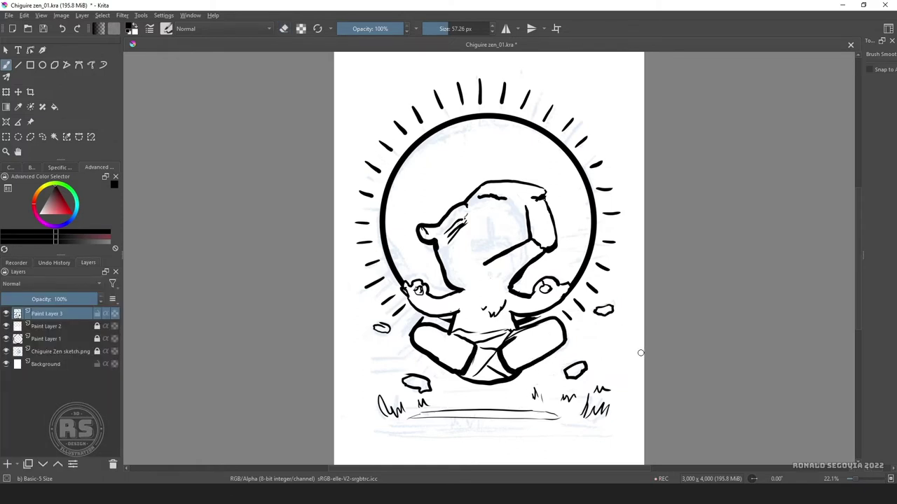
Hide the halo layers, Paint Layer 1 and Paint Layer 2, and zoom in on the capybara
key(plus)
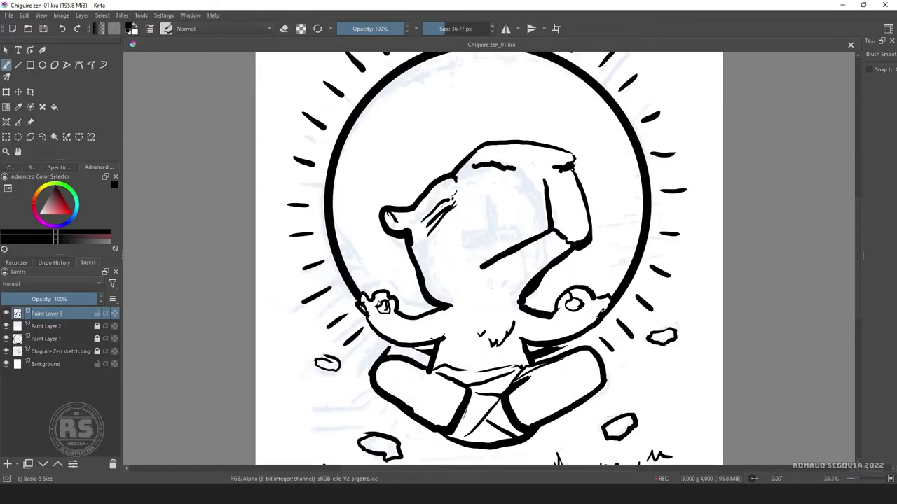
click(6, 338)
click(7, 326)
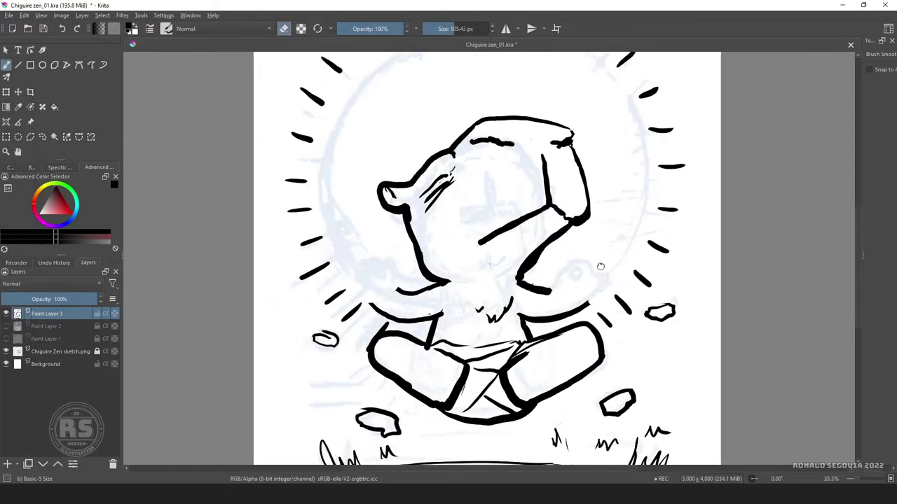
key(plus)
Try a small curl for the right hand, then erase the finger strokes on the hands
key(bracketleft)
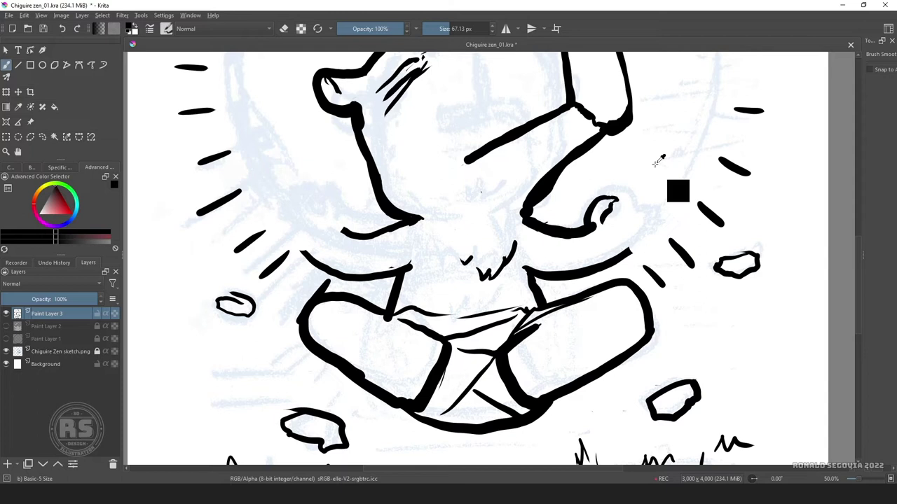
drag(611, 197, 615, 213)
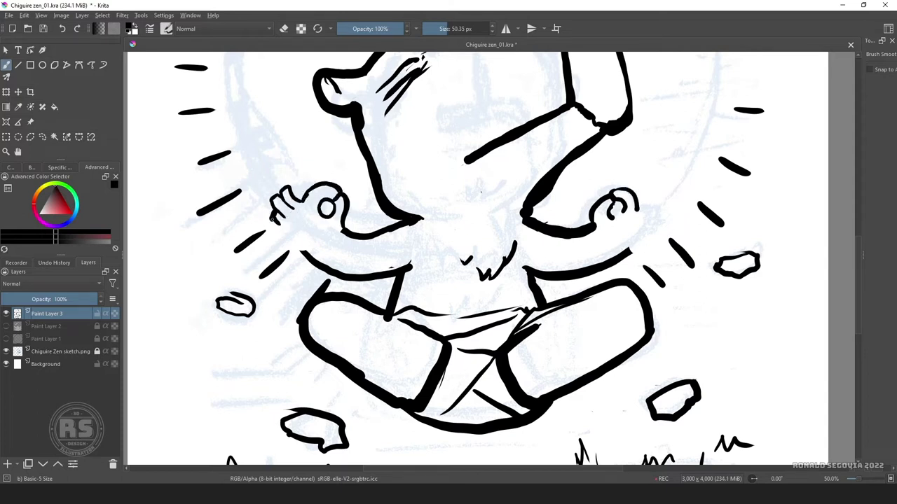
key(e)
mouse_move(272, 218)
mouse_down()
mouse_move(292, 180)
mouse_move(299, 197)
mouse_up()
drag(265, 187, 287, 212)
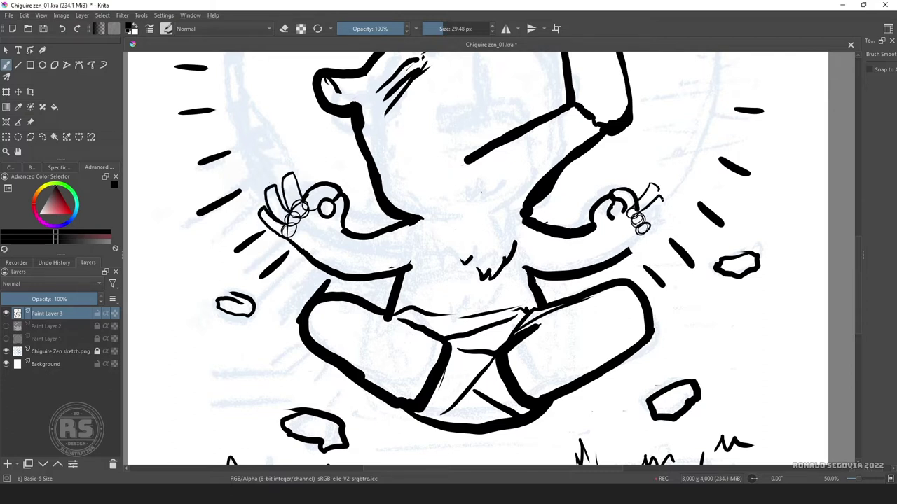
drag(491, 280, 366, 361)
drag(540, 287, 491, 333)
drag(210, 280, 154, 322)
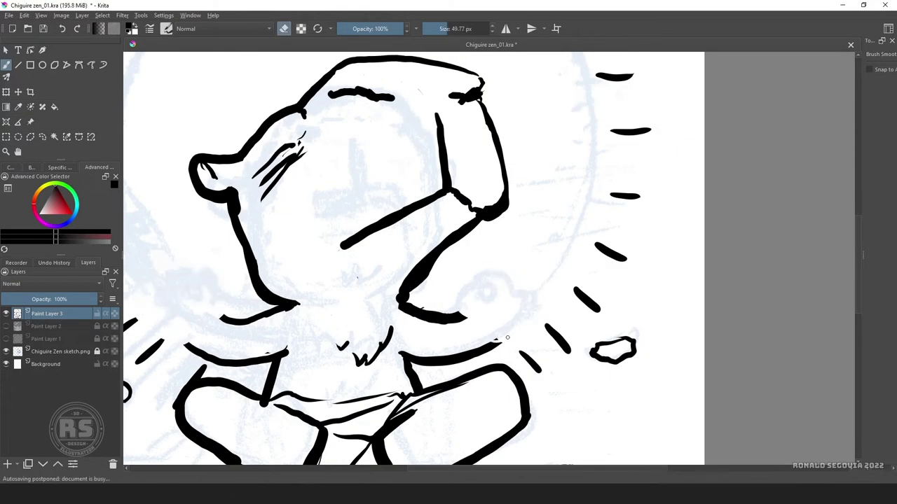
Sketch a thick curl and thin finger lines over the hands, then erase those sketch strokes
key(e)
drag(468, 308, 465, 321)
drag(211, 294, 175, 326)
mouse_move(203, 276)
mouse_down()
mouse_move(222, 315)
mouse_move(151, 298)
mouse_move(178, 325)
mouse_move(189, 319)
mouse_up()
drag(461, 311, 488, 277)
key(ctrl+z)
key([)
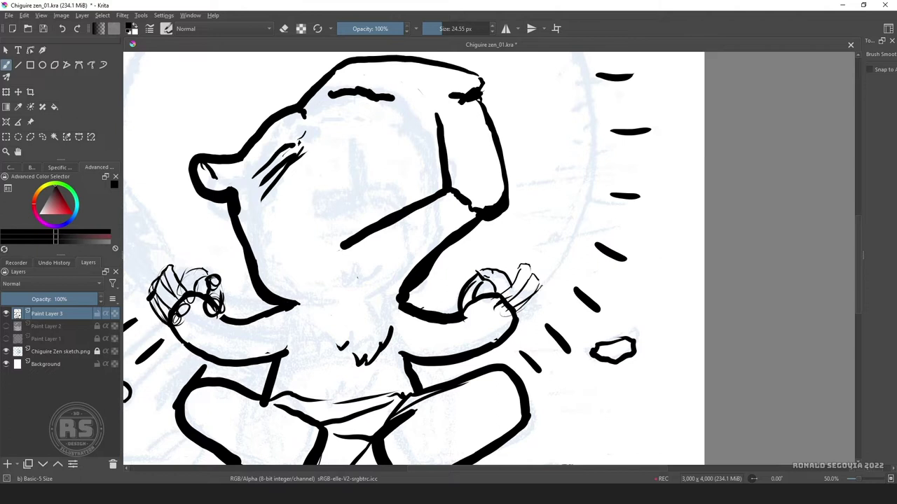
key(e)
drag(210, 280, 161, 329)
Erase the rays on the right, the ground line with grass, and the rocks
key(minus)
key(minus)
key(minus)
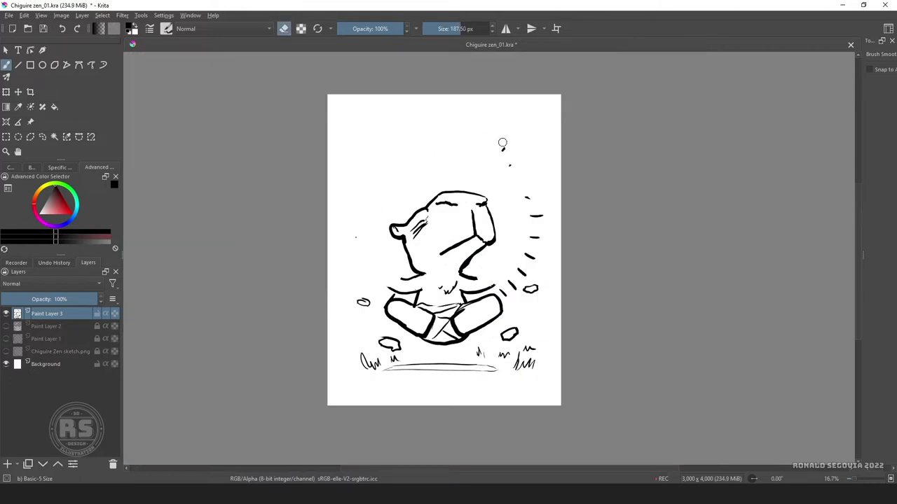
drag(502, 144, 531, 280)
drag(361, 361, 533, 361)
drag(389, 343, 363, 302)
Ink the right hand's curled finger and the outlines of the remaining fingers
scroll(441, 274, up, 6)
key([)
key([)
key([)
key([)
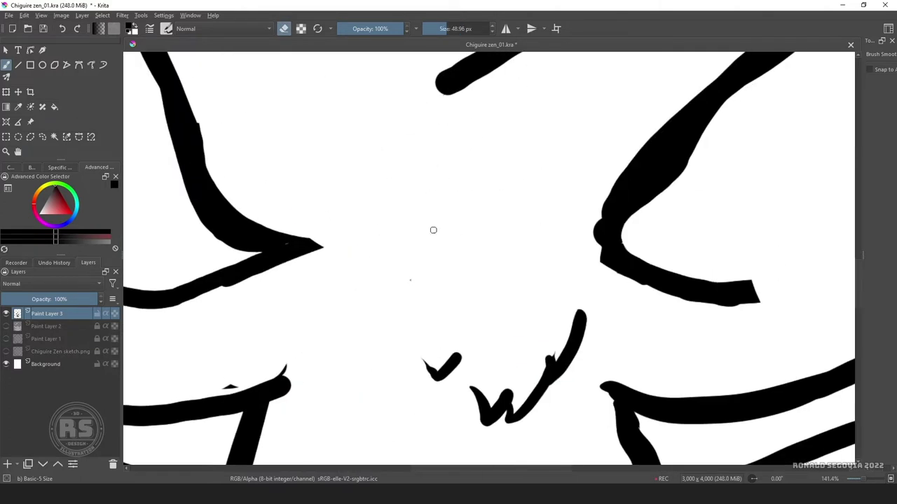
mouse_move(433, 230)
mouse_down()
mouse_move(539, 220)
mouse_move(474, 180)
mouse_up()
key(e)
drag(424, 244, 518, 186)
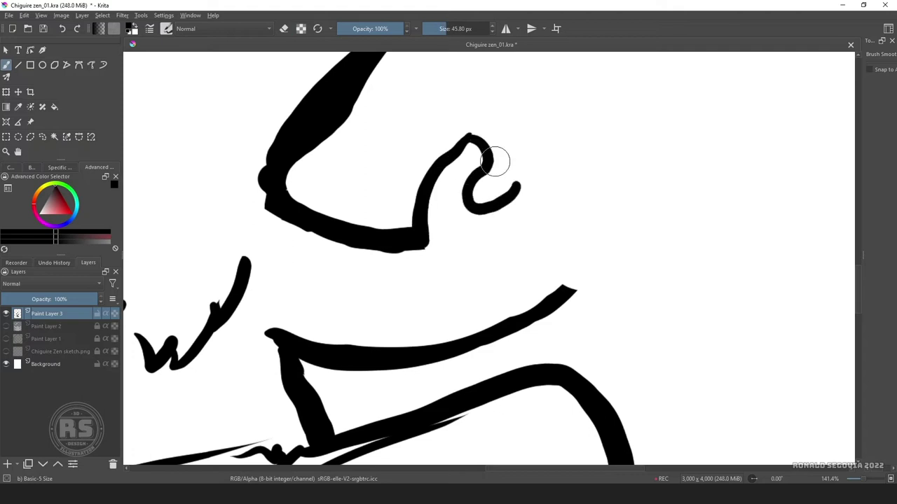
drag(472, 131, 554, 139)
drag(536, 189, 601, 109)
drag(557, 199, 652, 112)
mouse_move(575, 223)
mouse_down()
mouse_move(672, 162)
mouse_move(642, 224)
mouse_move(571, 298)
mouse_up()
key(ctrl+z)
drag(595, 210, 655, 112)
drag(537, 171, 444, 254)
Add the thumb's upper edge, finger creases, the palm crease and the fold at the palm's base
key([)
key([)
mouse_move(379, 207)
mouse_down()
mouse_move(430, 211)
mouse_move(456, 231)
mouse_move(458, 211)
mouse_move(466, 238)
mouse_up()
key(e)
key(e)
key(e)
key(e)
drag(523, 284, 533, 275)
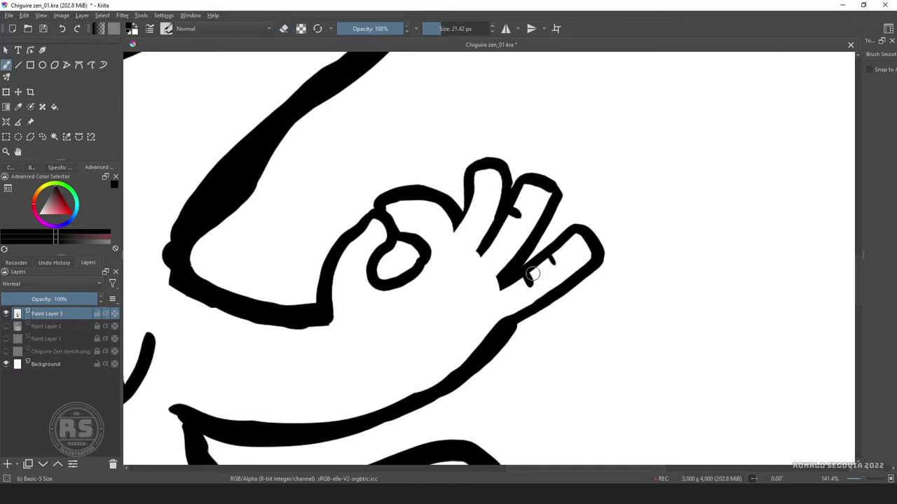
drag(496, 234, 506, 247)
drag(436, 253, 452, 259)
key(ctrl+z)
key(ctrl+z)
drag(423, 303, 372, 343)
drag(459, 246, 490, 315)
drag(329, 340, 370, 351)
drag(267, 396, 308, 420)
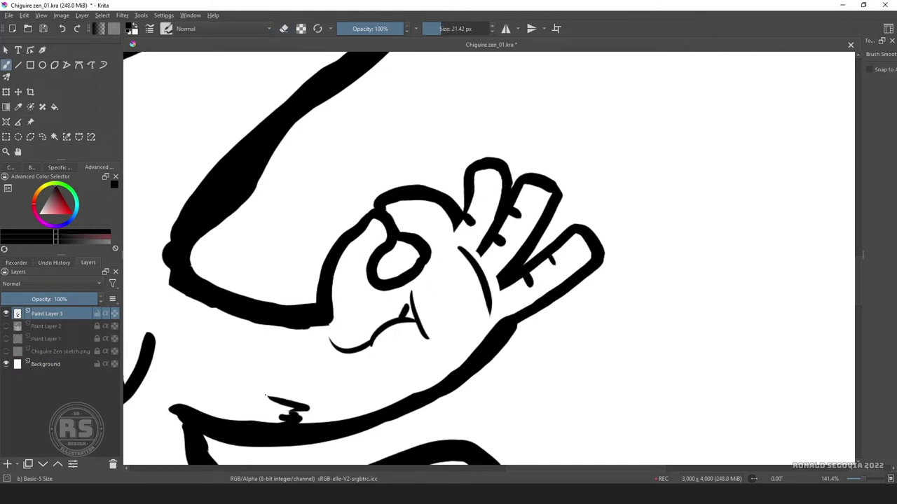
Zoom in closely on the hand and thicken its outline down from the thumb
key(2)
scroll(484, 211, up, 5)
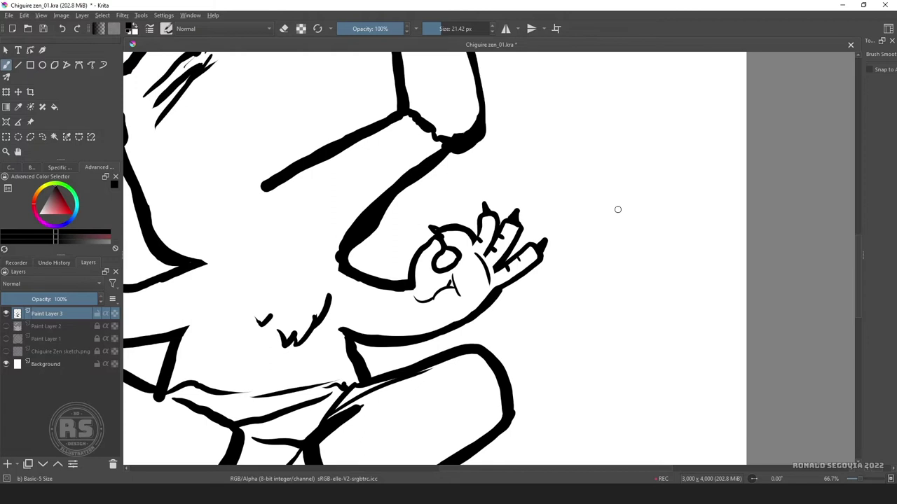
scroll(617, 210, right, 1)
key(2)
scroll(484, 262, up, 6)
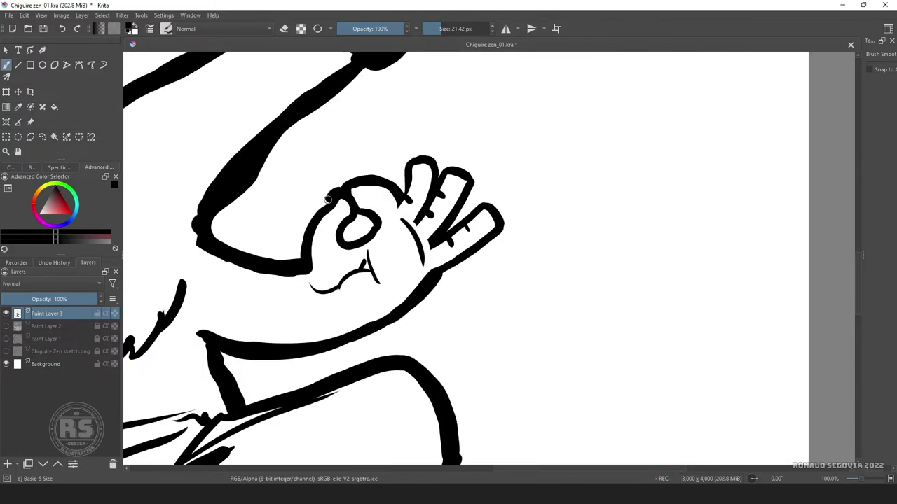
drag(327, 199, 300, 261)
scroll(405, 208, down, 1)
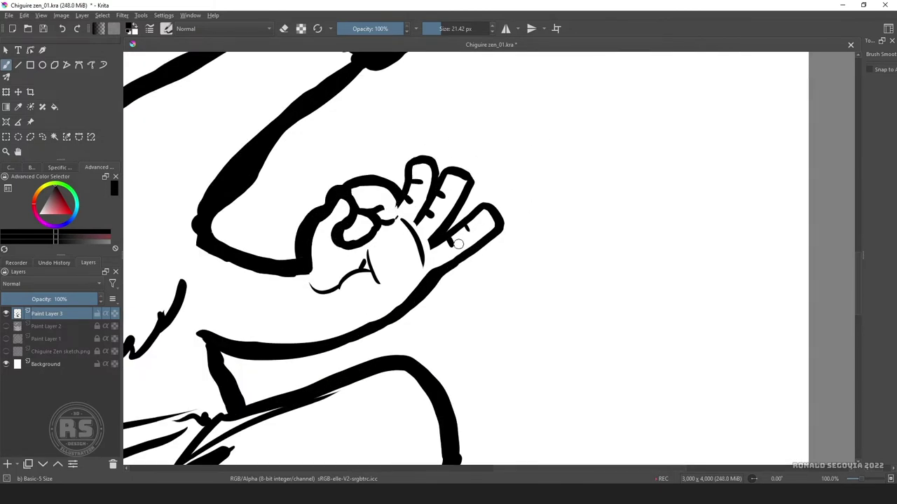
key(e)
drag(406, 209, 467, 174)
scroll(500, 172, down, 2)
scroll(531, 198, up, 2)
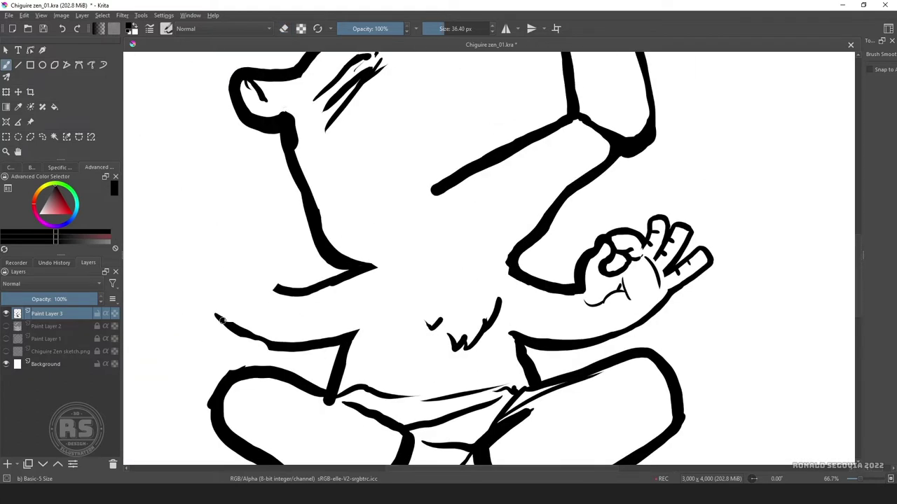
Duplicate the lassoed right hand, mirror it horizontally to the left side, and merge it into Paint Layer 3
drag(600, 196, 576, 244)
key(ctrl+j)
key(ctrl+t)
right_click(280, 260)
drag(288, 293, 284, 165)
key(Return)
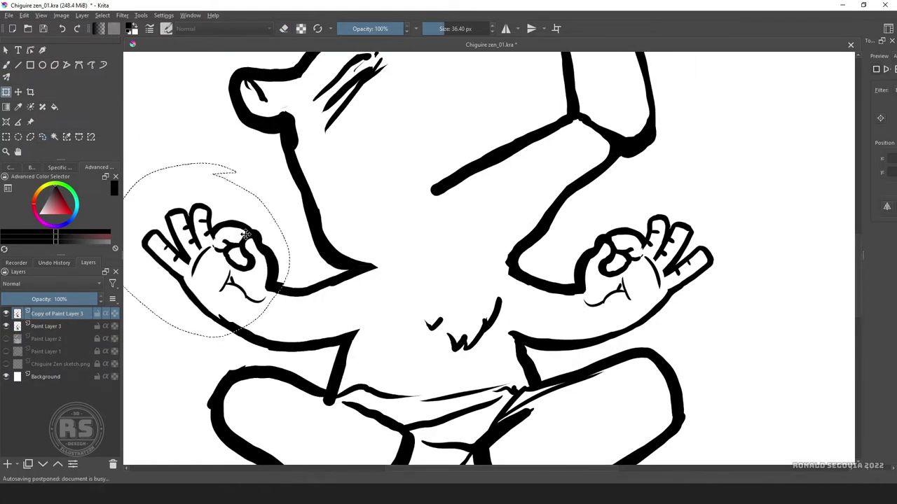
key(ctrl+e)
Bring the hands area into view and erase the old crossed-leg lines
key(b)
key(2)
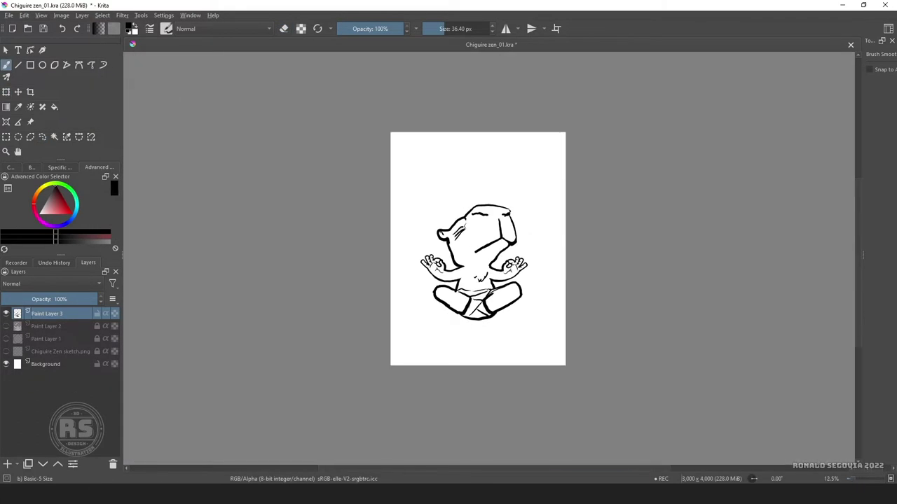
key(1)
drag(742, 234, 507, 224)
key(e)
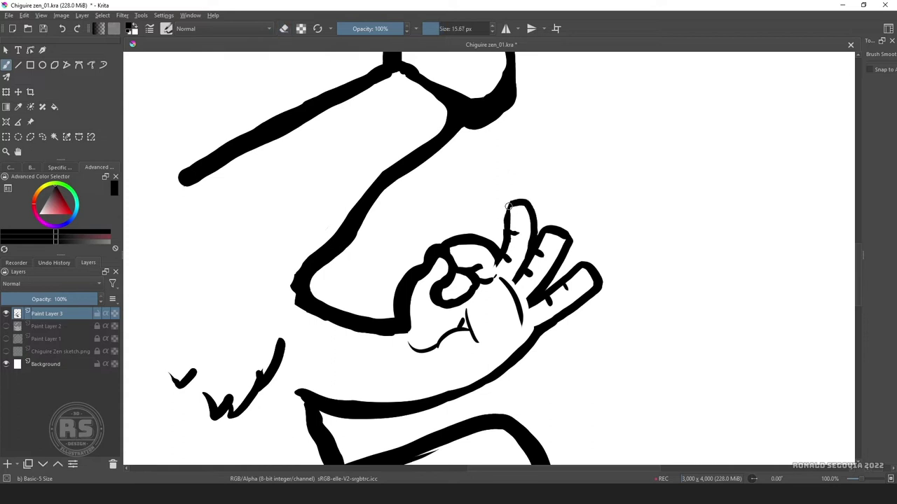
scroll(509, 205, left, 5)
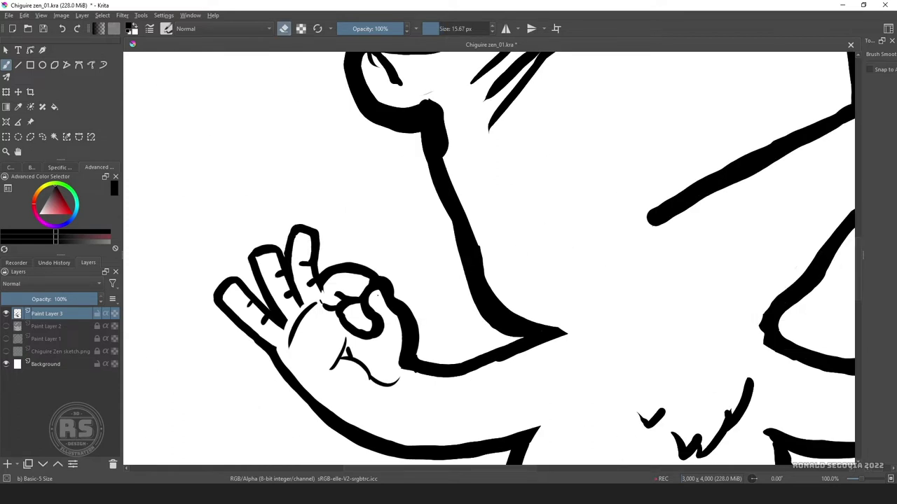
key(2)
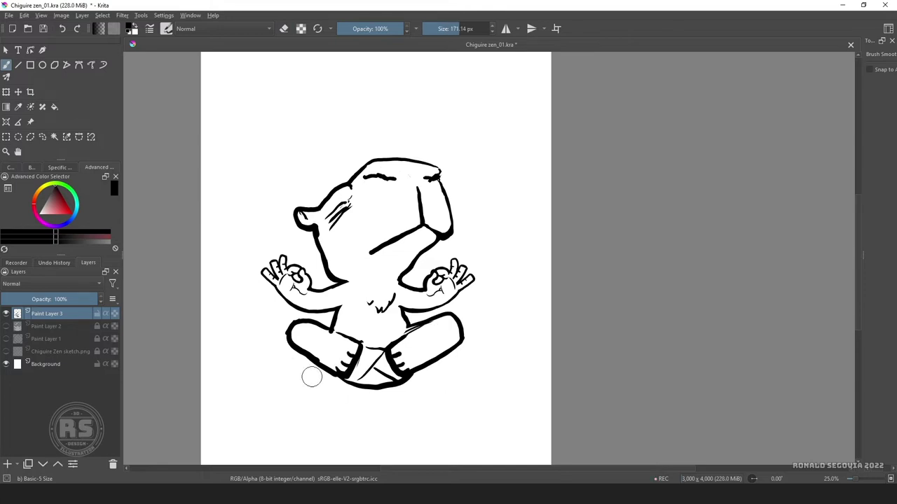
mouse_move(312, 377)
mouse_down()
mouse_move(341, 336)
mouse_move(477, 329)
mouse_up()
Hide the Background layer and draw the right leg with foot and the left leg curve
key(e)
mouse_move(309, 323)
mouse_down()
mouse_move(298, 354)
mouse_move(412, 329)
mouse_up()
key(x)
key(x)
click(6, 364)
key(e)
key(e)
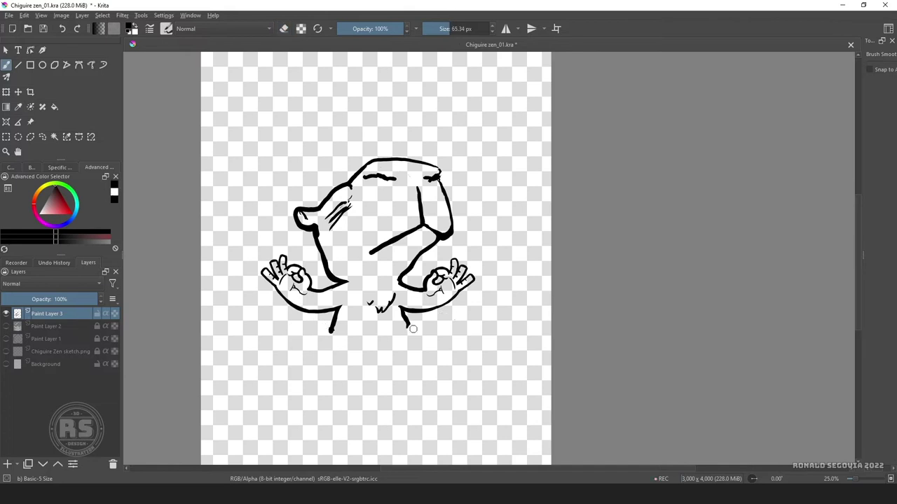
drag(302, 331, 375, 349)
key(ctrl+z)
mouse_move(403, 313)
mouse_down()
mouse_move(357, 372)
mouse_move(394, 356)
mouse_up()
drag(329, 329, 364, 374)
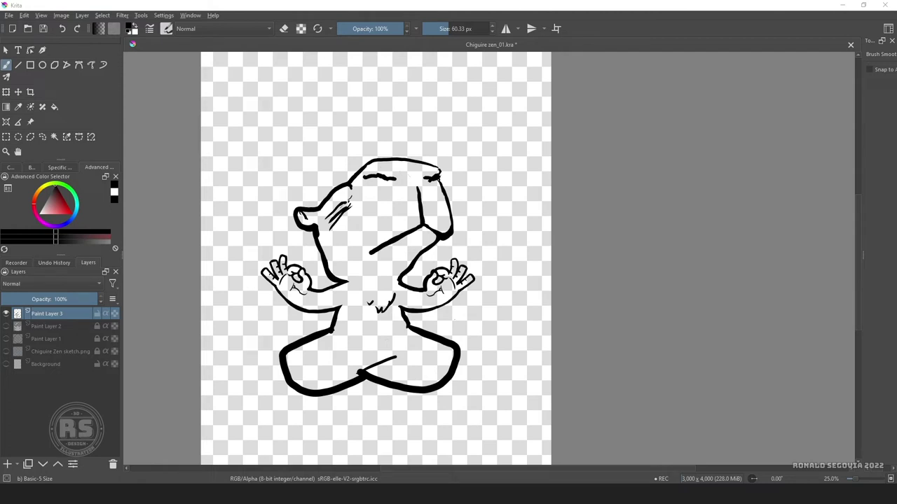
Erase the old hands, arms and crossed legs, then redraw a wider lower leg curve
key(e)
drag(274, 270, 336, 301)
drag(466, 277, 410, 305)
mouse_move(287, 364)
mouse_down()
mouse_move(336, 372)
mouse_move(448, 357)
mouse_up()
key(e)
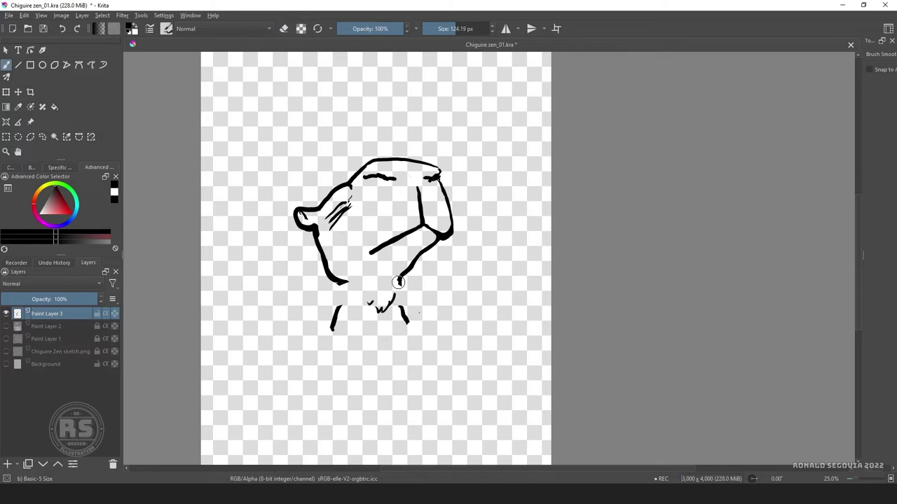
drag(338, 309, 333, 332)
drag(399, 301, 410, 324)
mouse_move(329, 325)
mouse_down()
mouse_move(298, 365)
mouse_move(447, 361)
mouse_move(393, 325)
mouse_up()
key(ctrl+z)
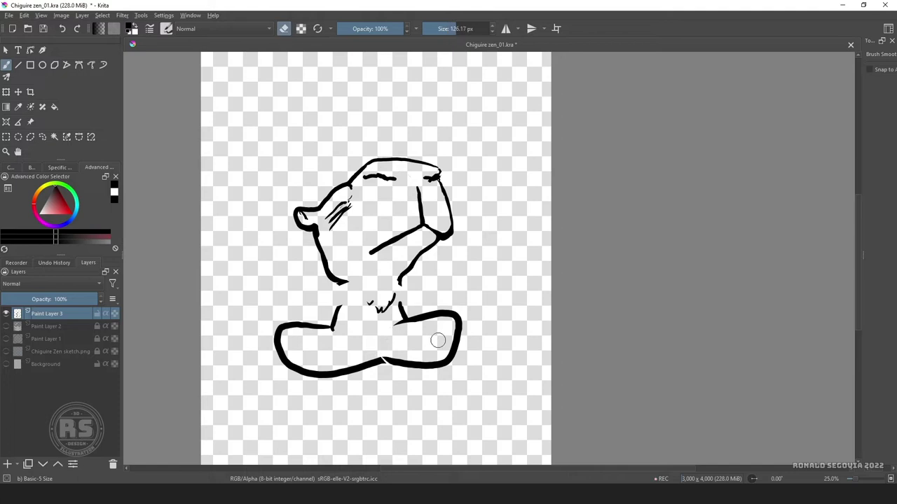
Ink both arms with rounded black hands and outline a crossed leg over the lap
drag(401, 282, 464, 300)
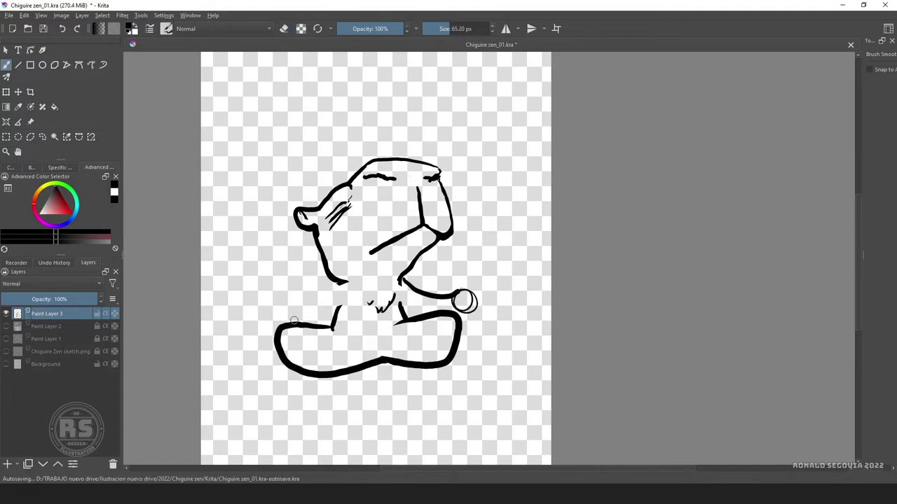
drag(342, 282, 294, 305)
drag(294, 306, 289, 310)
drag(441, 303, 471, 303)
key(e)
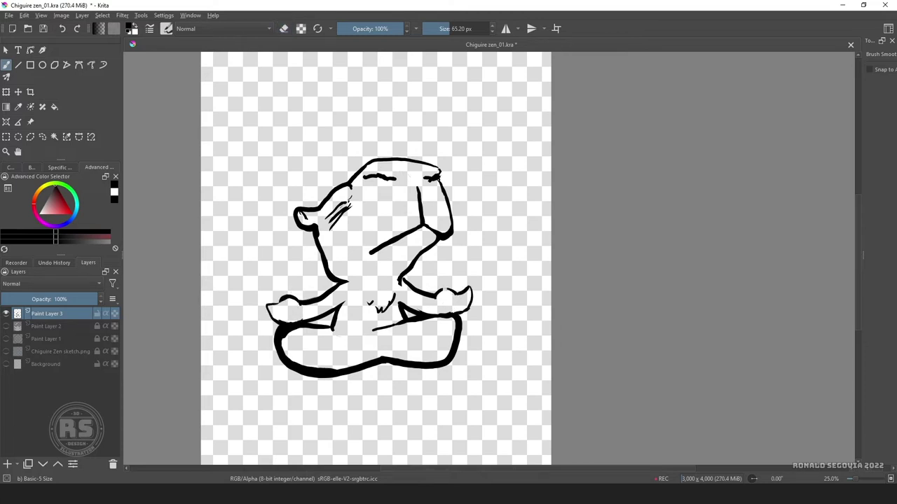
drag(421, 309, 351, 344)
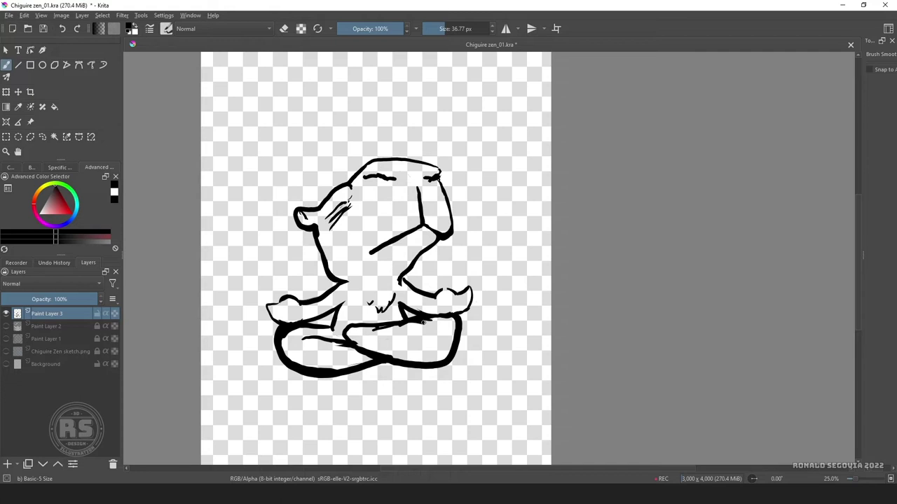
Rework the crossed leg and left knee, erasing stray knee and lower-leg strokes
key(e)
key(e)
mouse_move(424, 321)
mouse_down()
mouse_move(459, 319)
mouse_move(452, 361)
mouse_up()
mouse_move(301, 329)
mouse_down()
mouse_move(365, 359)
mouse_move(381, 329)
mouse_move(365, 329)
mouse_up()
key(e)
drag(280, 361, 371, 375)
key(ctrl+z)
key(ctrl+z)
mouse_move(322, 336)
mouse_down()
mouse_move(284, 339)
mouse_move(415, 329)
mouse_up()
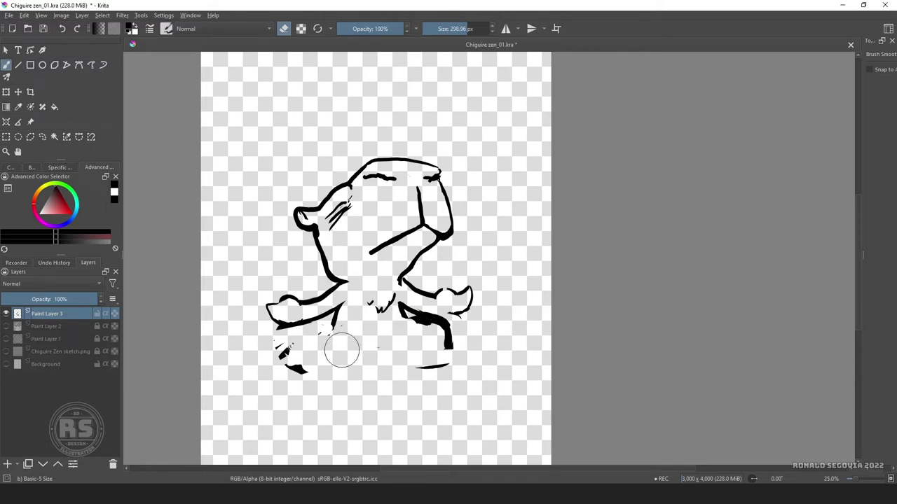
mouse_move(341, 351)
mouse_down()
mouse_move(435, 333)
mouse_move(363, 371)
mouse_up()
Ink the crossed legs' outlines, lower curve and bottom edges, cleaning up with the eraser
key(e)
drag(336, 319, 318, 364)
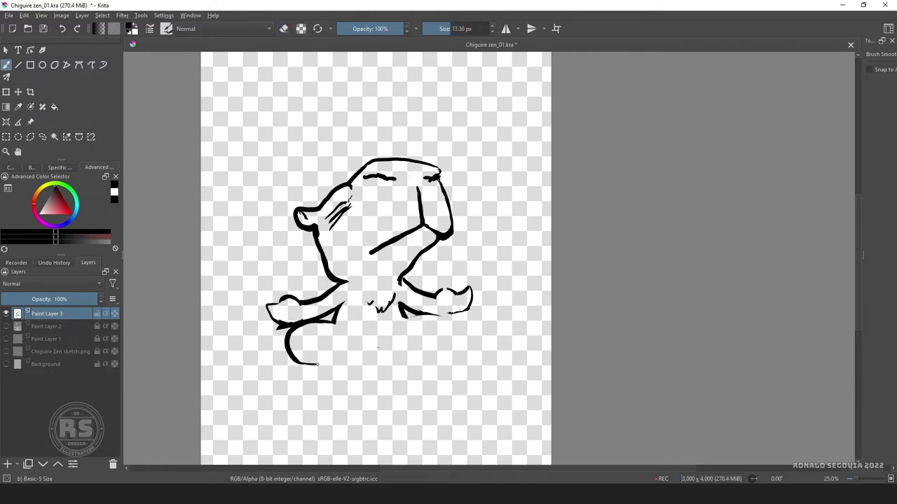
drag(356, 311, 423, 319)
drag(375, 342, 424, 357)
drag(390, 315, 344, 361)
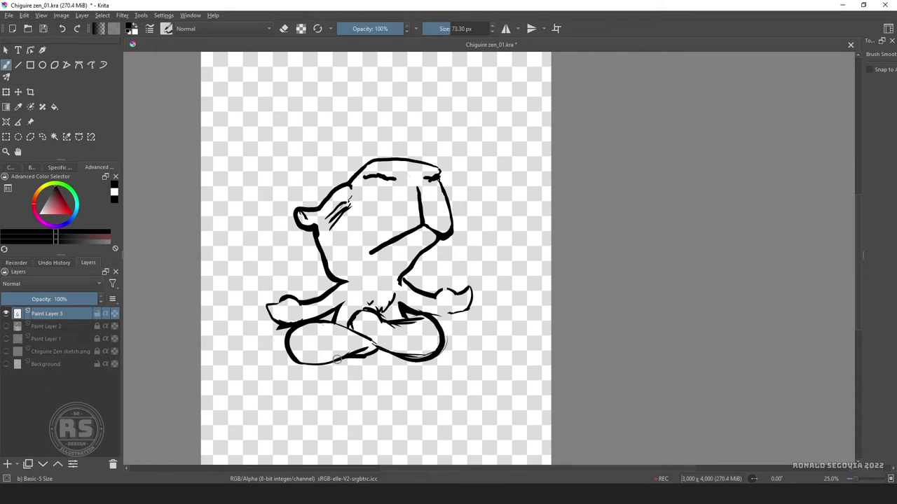
drag(399, 359, 312, 360)
key(e)
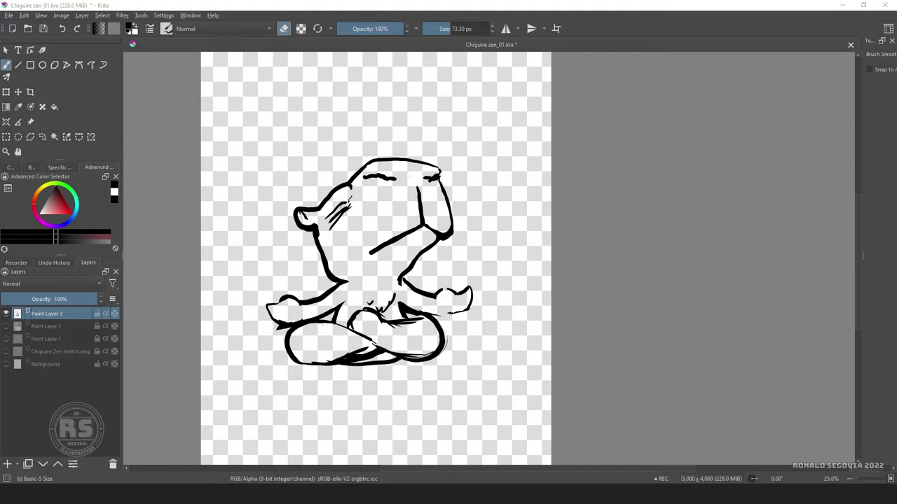
drag(348, 359, 423, 359)
key(e)
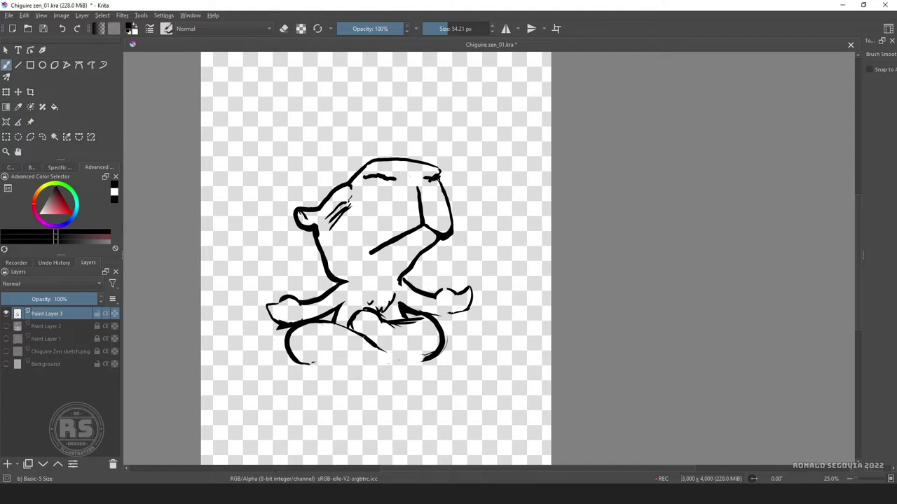
key(e)
key(e)
drag(351, 327, 386, 308)
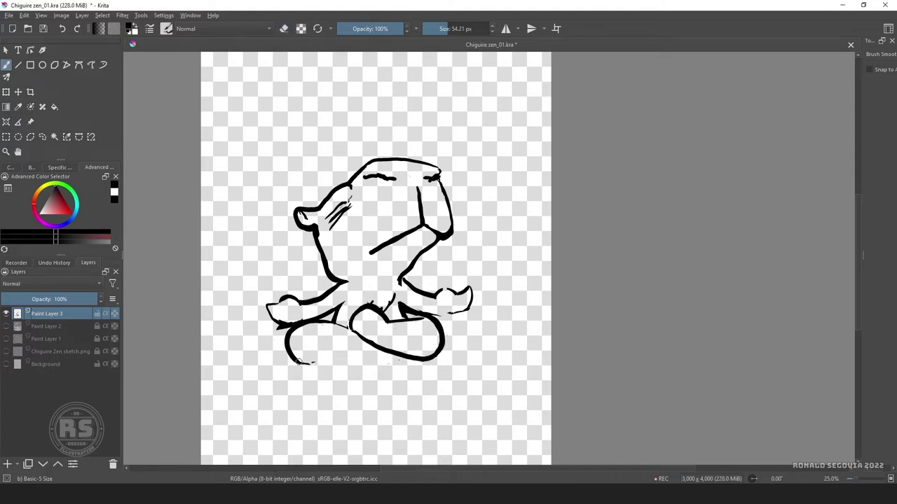
drag(294, 361, 384, 350)
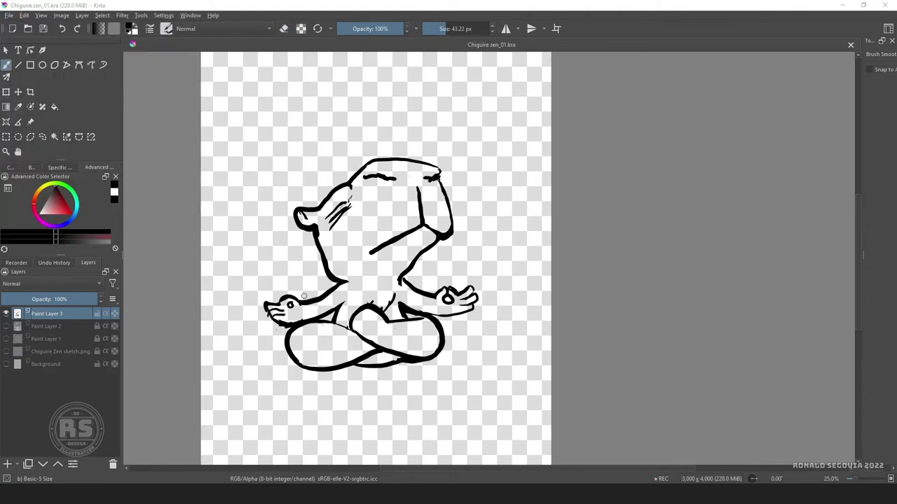
Erase the old hands and forearms, redraw both arms from the chest, and thicken the crossed leg's left edge
key(e)
mouse_move(301, 300)
mouse_down()
mouse_move(277, 297)
mouse_move(330, 326)
mouse_up()
mouse_move(412, 287)
mouse_down()
mouse_move(414, 309)
mouse_move(404, 279)
mouse_move(427, 311)
mouse_move(412, 317)
mouse_move(444, 301)
mouse_up()
key(e)
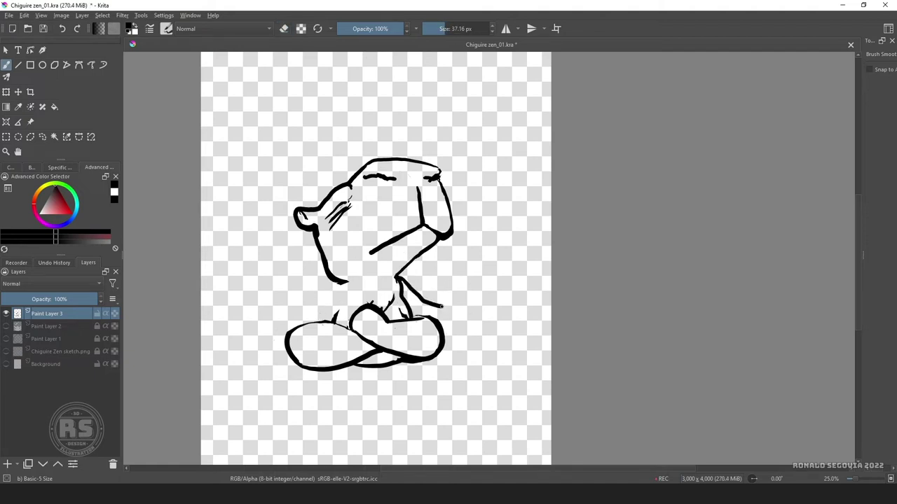
drag(342, 282, 287, 313)
drag(288, 343, 277, 314)
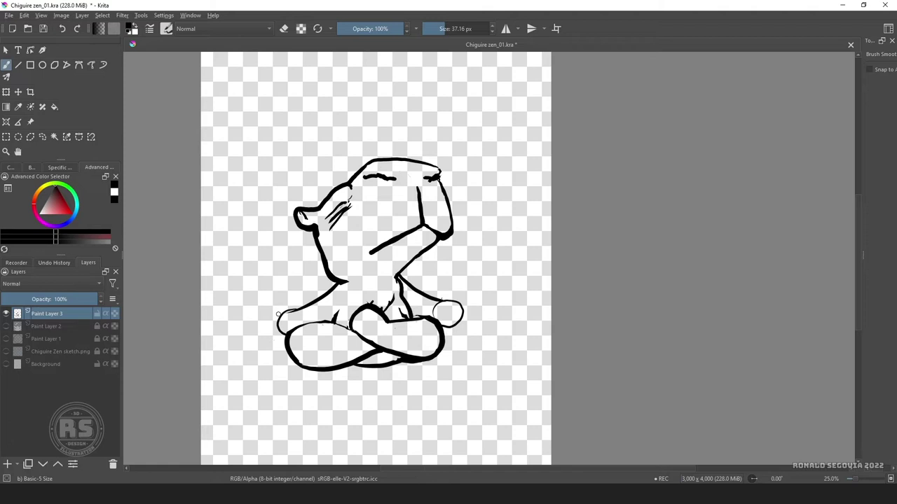
Replace the right-hand circle with a new hand outline, fingers and a small finger loop
scroll(451, 285, up, 4)
key(e)
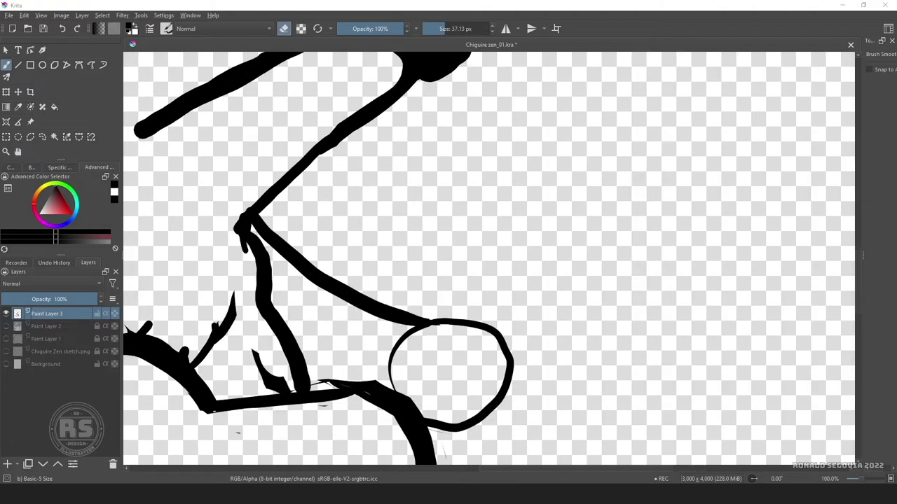
key(e)
mouse_move(426, 323)
mouse_down()
mouse_move(490, 325)
mouse_move(507, 311)
mouse_up()
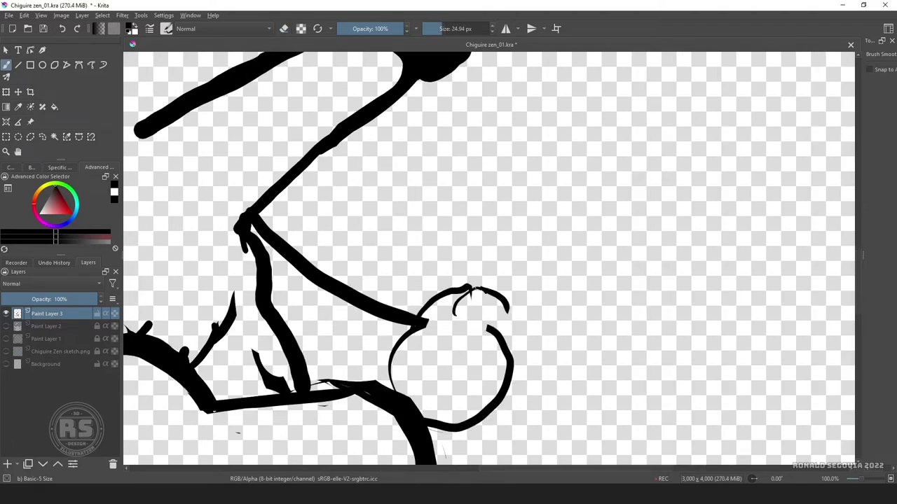
drag(469, 289, 454, 313)
mouse_move(452, 320)
mouse_down()
mouse_move(445, 339)
mouse_move(397, 383)
mouse_move(461, 324)
mouse_up()
key(e)
Sketch the right hand's finger oval, crossing and lower finger lines, then ink the palm, thumb and finger
key(e)
key(e)
drag(463, 429, 505, 347)
Ink the right hand's finger outlines boldly and erase the faint sketch lines inside it
key(e)
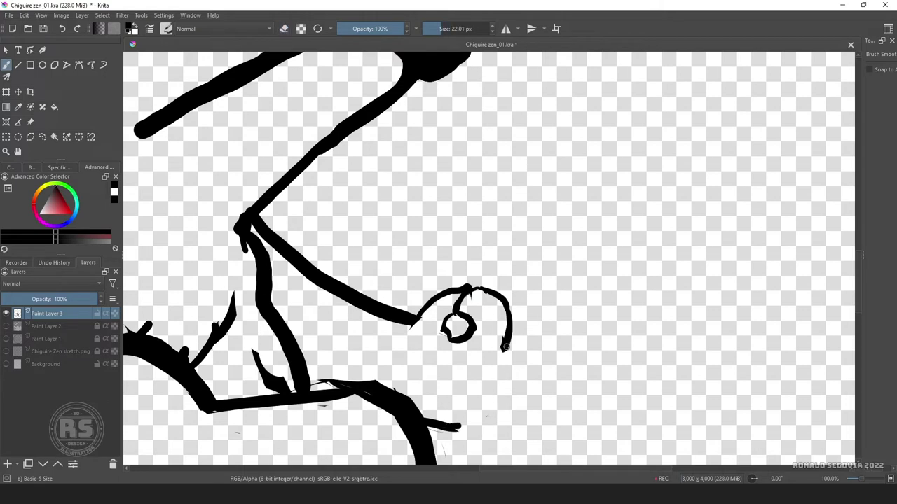
drag(530, 317, 522, 364)
mouse_move(502, 334)
mouse_down()
mouse_move(462, 378)
mouse_move(533, 381)
mouse_move(571, 358)
mouse_up()
drag(564, 356, 578, 389)
drag(459, 403, 533, 413)
drag(455, 427, 501, 438)
drag(473, 399, 525, 408)
key(e)
key(e)
mouse_move(491, 378)
mouse_down()
mouse_move(462, 396)
mouse_move(557, 322)
mouse_up()
drag(501, 379, 574, 396)
Boldly ink the lower finger, clear the remaining sketch lines, and start a small curl for the left hand
key(e)
drag(560, 364, 519, 385)
key(e)
drag(463, 398, 455, 438)
key(e)
drag(518, 382, 470, 343)
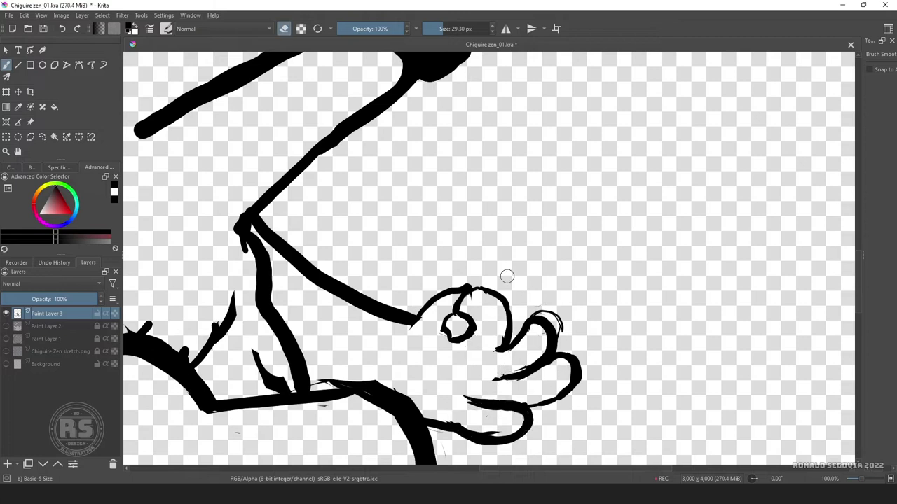
drag(543, 316, 578, 375)
key(e)
key(e)
drag(485, 412, 452, 428)
drag(543, 336, 494, 302)
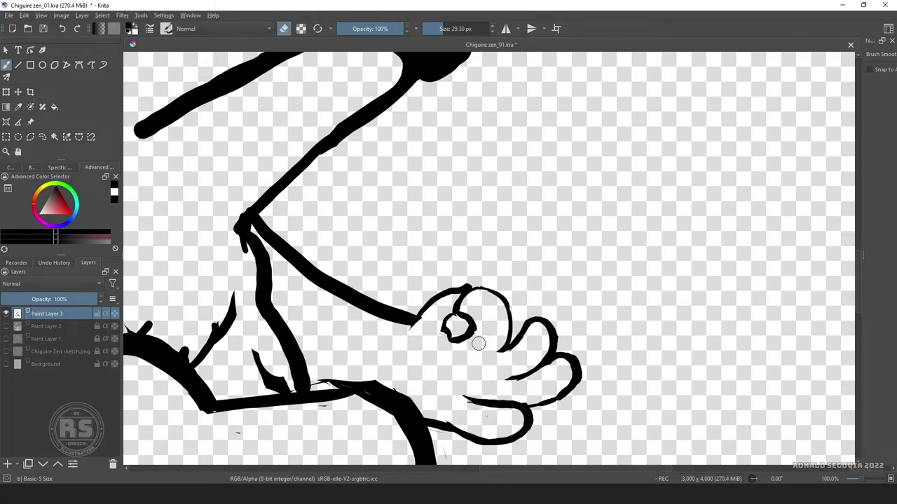
drag(533, 402, 480, 406)
key(minus)
drag(540, 281, 740, 290)
Ink the left hand's fingers, outline and underside, then enlarge and shift it slightly with Ctrl+T
drag(403, 371, 365, 329)
key(e)
drag(399, 324, 378, 313)
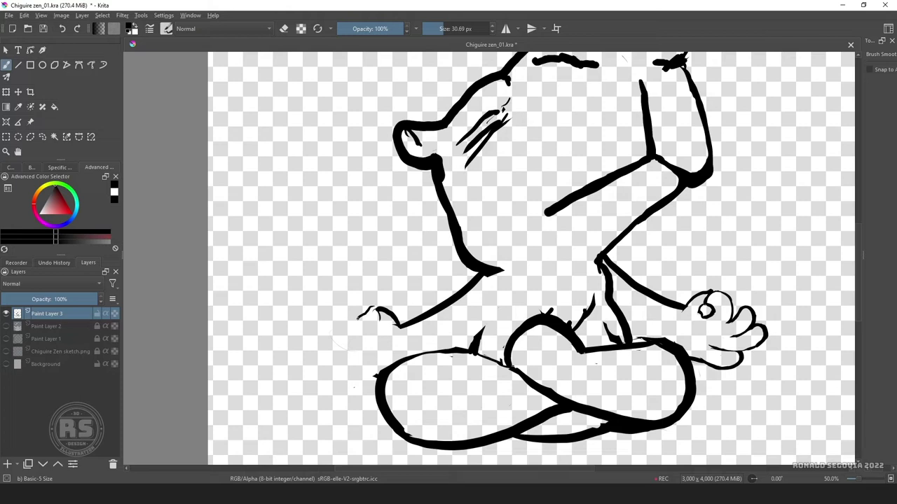
drag(354, 354, 377, 366)
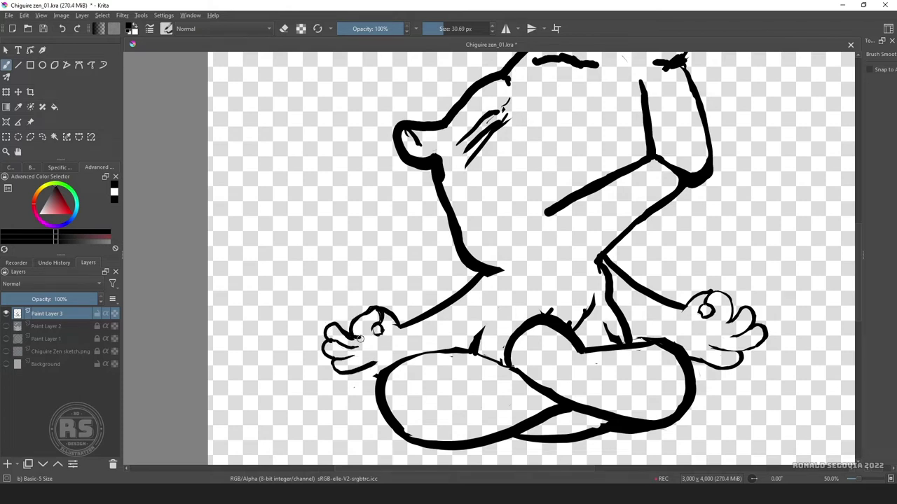
key(e)
key(ctrl+t)
mouse_move(301, 251)
mouse_down()
mouse_move(295, 242)
mouse_move(280, 256)
mouse_up()
key(Return)
Thicken the crossed legs' upper and lower outlines and erase part of the lower crossing line
key(b)
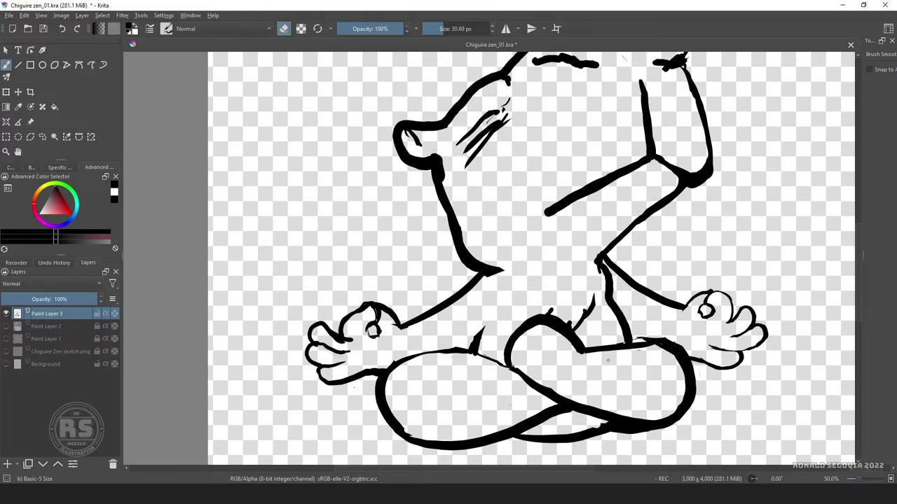
key(e)
drag(634, 344, 678, 335)
drag(386, 378, 512, 354)
drag(392, 357, 557, 403)
key(e)
drag(522, 427, 602, 425)
key(e)
Reshape the head's top and right side, add a brow line, and repaint the elbow line
key(e)
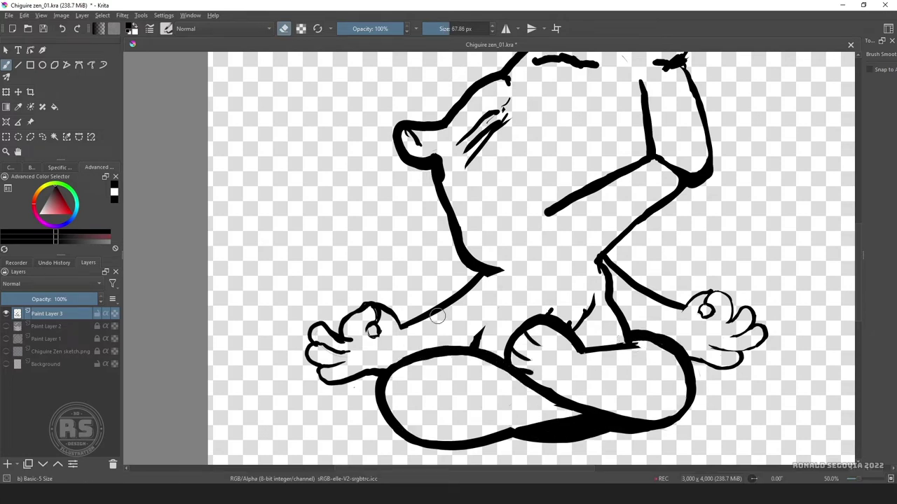
drag(437, 316, 391, 478)
mouse_move(634, 203)
mouse_down()
mouse_move(658, 231)
mouse_move(658, 322)
mouse_up()
key(e)
drag(494, 214, 564, 224)
key(e)
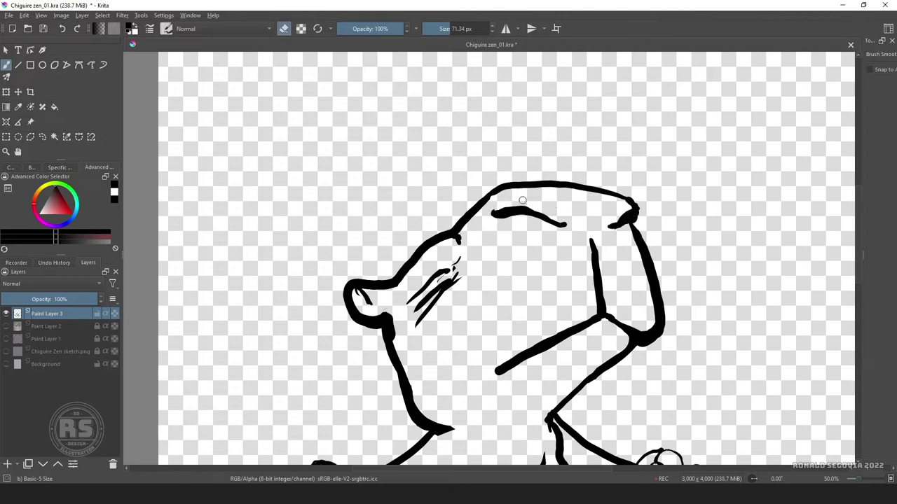
key(e)
drag(642, 217, 681, 91)
key(e)
key(e)
mouse_move(669, 221)
mouse_down()
mouse_move(642, 188)
mouse_move(692, 203)
mouse_up()
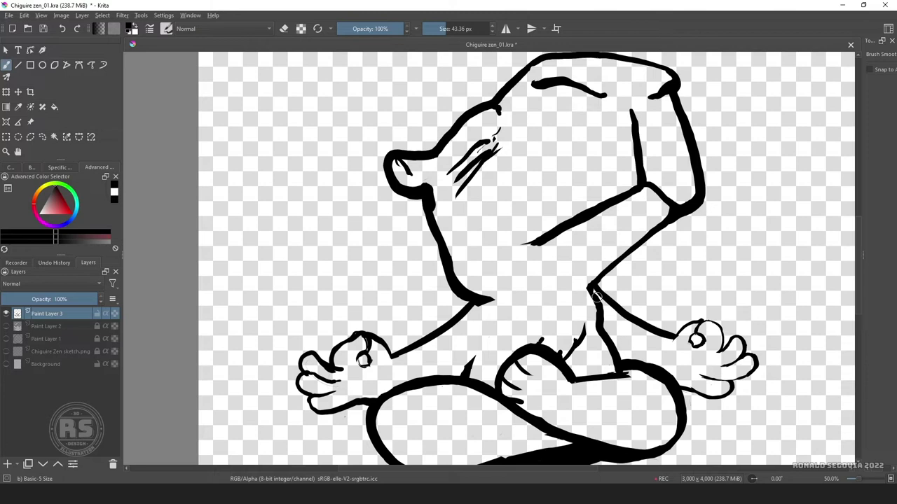
Rework the left hand's fingers, palm, thumb and wrist line, erasing stray ink
key(e)
mouse_move(596, 294)
mouse_down()
mouse_move(595, 402)
mouse_move(561, 266)
mouse_up()
key(e)
mouse_move(297, 356)
mouse_down()
mouse_move(283, 357)
mouse_move(340, 379)
mouse_move(304, 344)
mouse_up()
key(e)
key(e)
drag(273, 373, 308, 366)
key(e)
key(e)
key(e)
mouse_move(339, 309)
mouse_down()
mouse_move(315, 322)
mouse_move(332, 326)
mouse_move(332, 306)
mouse_move(338, 340)
mouse_move(359, 329)
mouse_up()
key(e)
key(e)
key(e)
key(e)
drag(303, 343, 312, 353)
key(e)
drag(294, 314, 300, 338)
drag(333, 350, 358, 345)
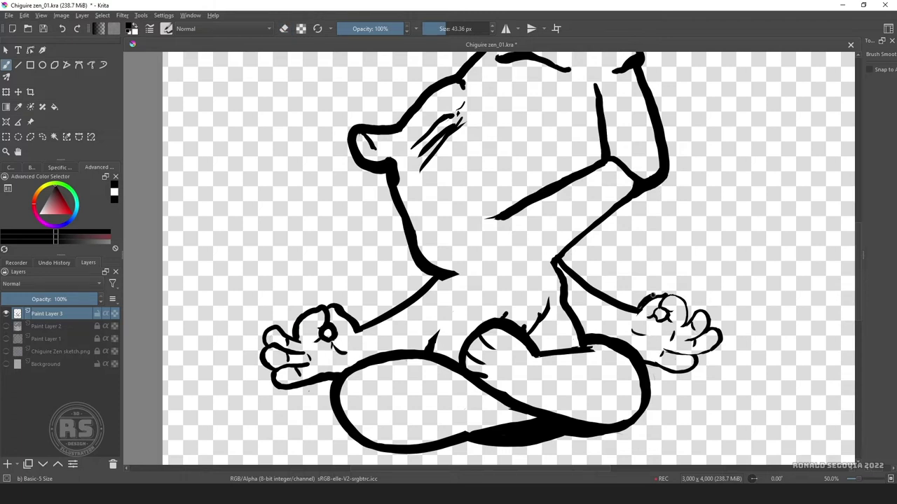
Thicken the right hand's top knuckle outline and touch up the right leg curve
drag(639, 308, 701, 306)
key(e)
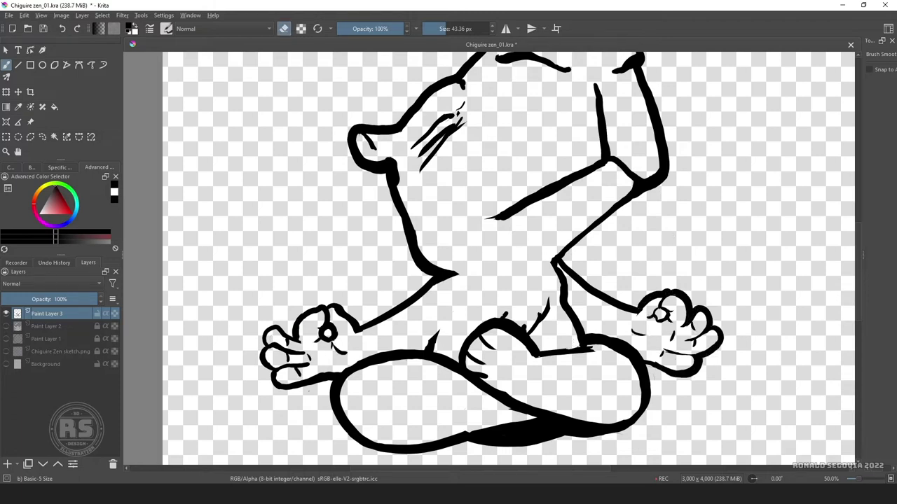
key(minus)
key(minus)
key(plus)
key(plus)
key(plus)
scroll(490, 259, down, 5)
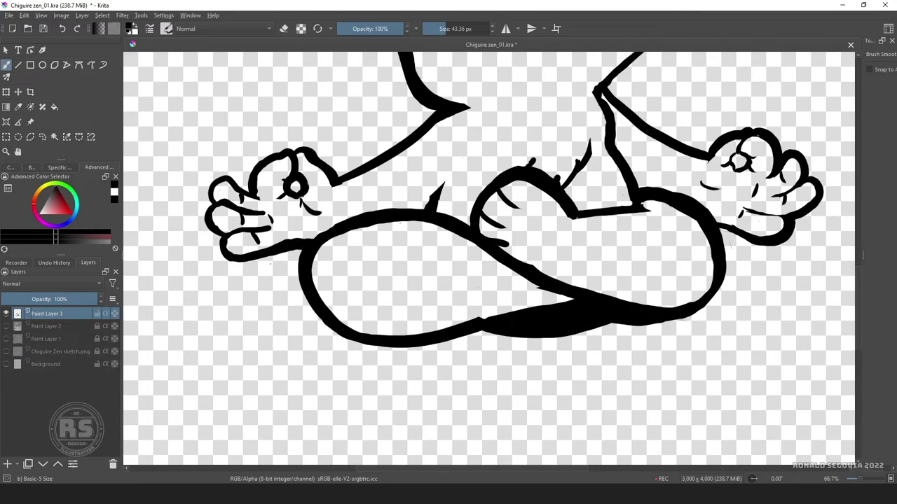
key(minus)
key(minus)
key(minus)
key(minus)
key(minus)
key(minus)
key(plus)
key(plus)
key(plus)
key(plus)
key(plus)
key(plus)
key(plus)
key(e)
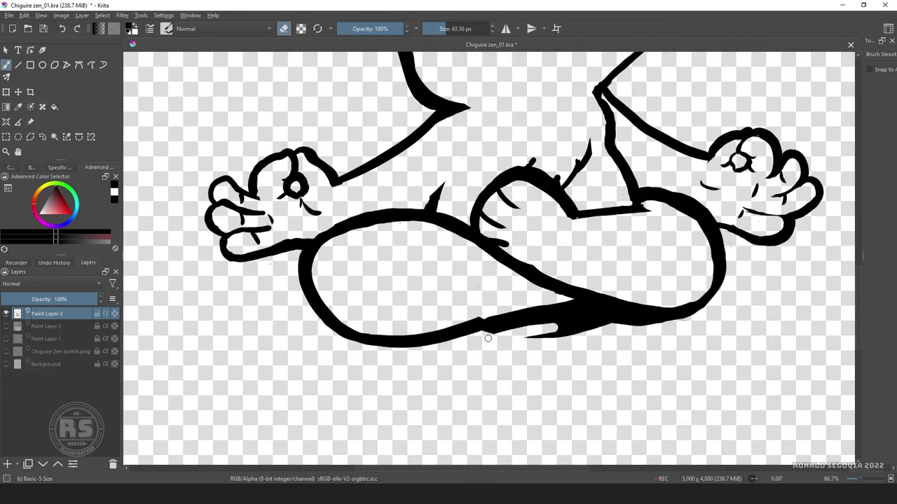
drag(651, 319, 701, 314)
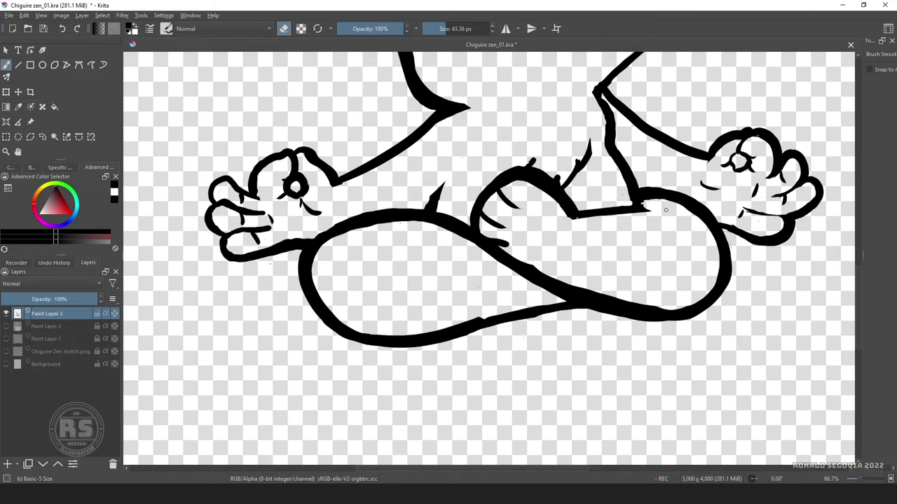
drag(633, 155, 609, 303)
Flip the whole drawing horizontally and scale it up
key(minus)
key(minus)
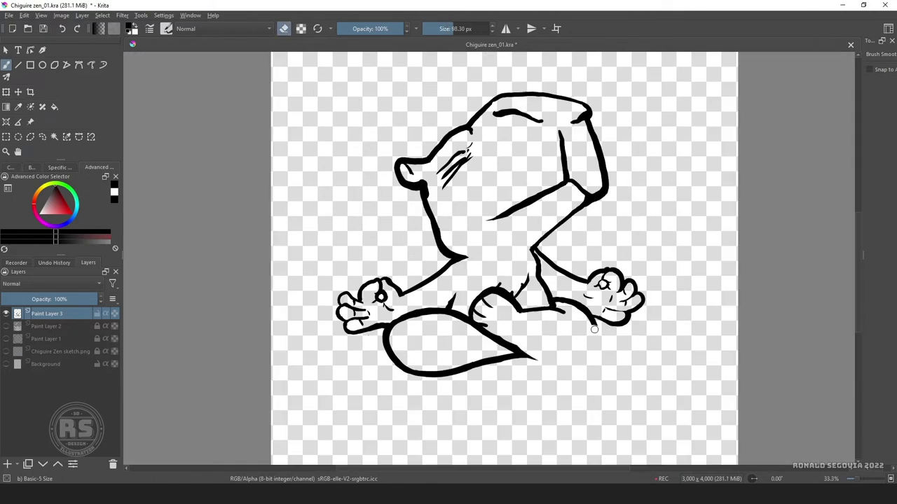
key(ctrl+t)
key(shift+h)
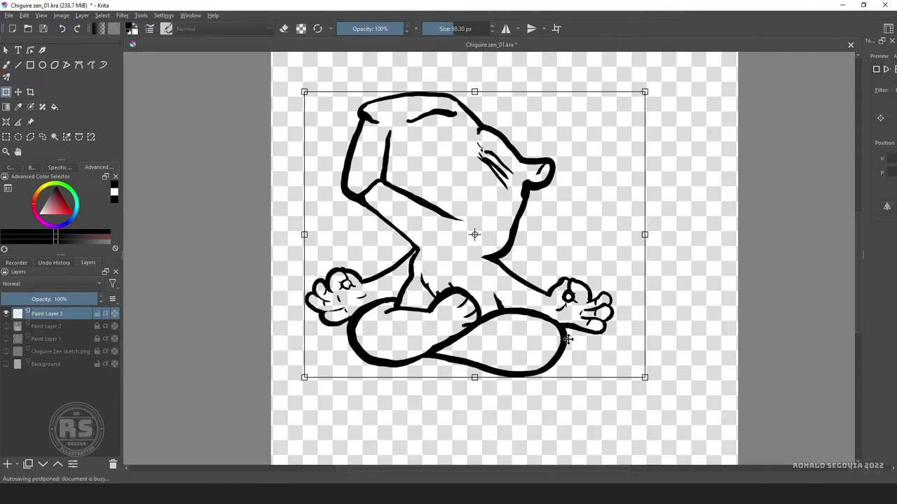
key(b)
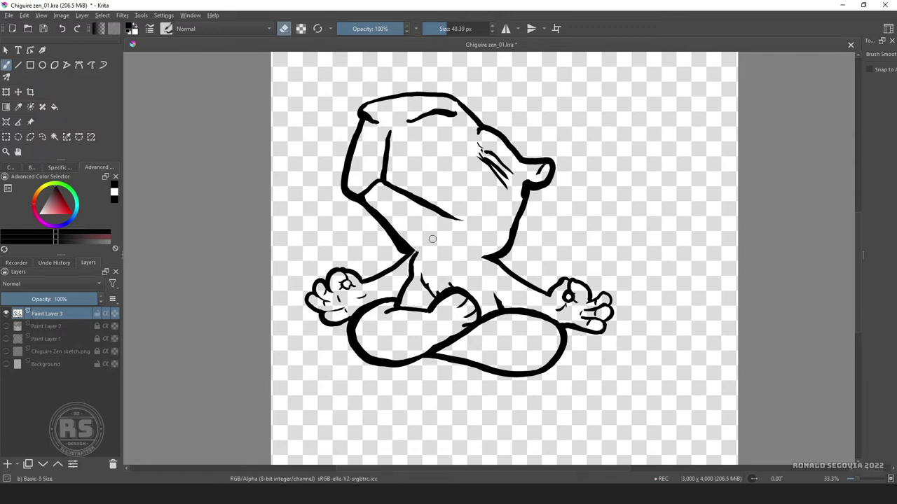
key(ctrl+t)
drag(476, 98, 420, 74)
key(Return)
Select an ellipse around the head and tilt it slightly
key(j)
drag(350, 74, 629, 267)
key(ctrl+t)
drag(441, 78, 360, 150)
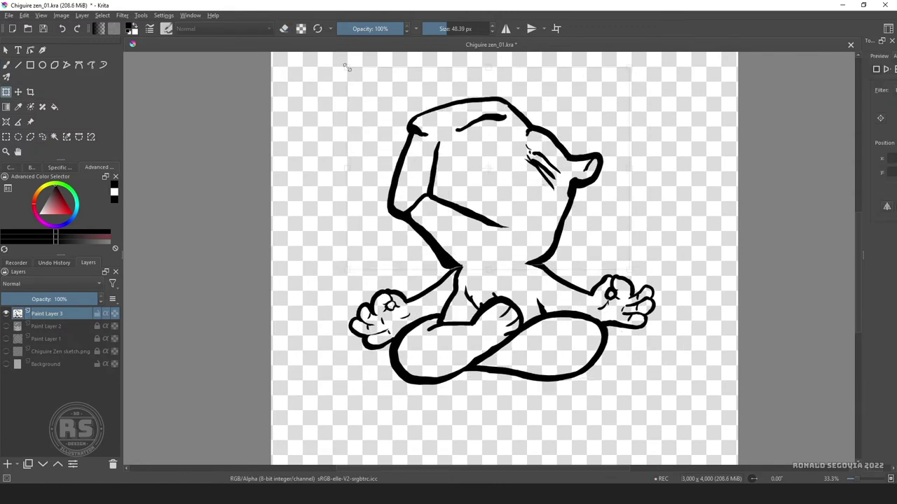
key(Return)
key(b)
Adjust the halo ring's transform and duplicate the ring layer
key(ctrl+t)
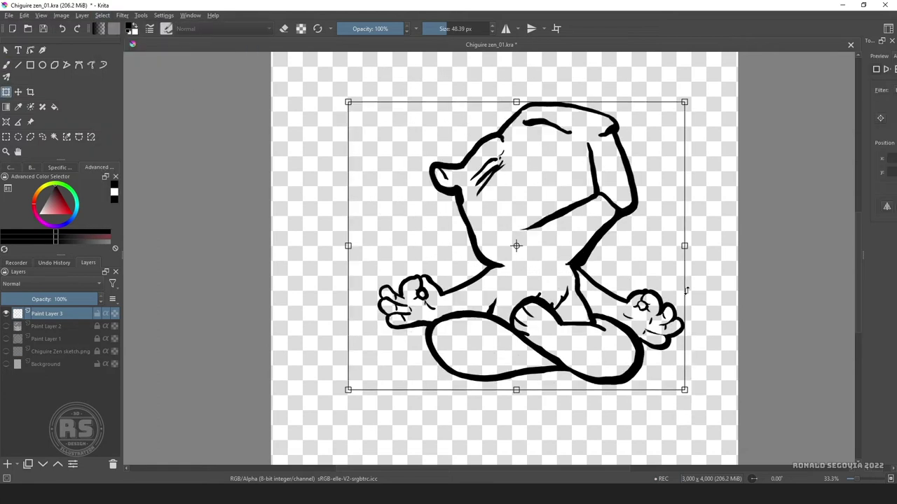
drag(642, 177, 651, 210)
key(Return)
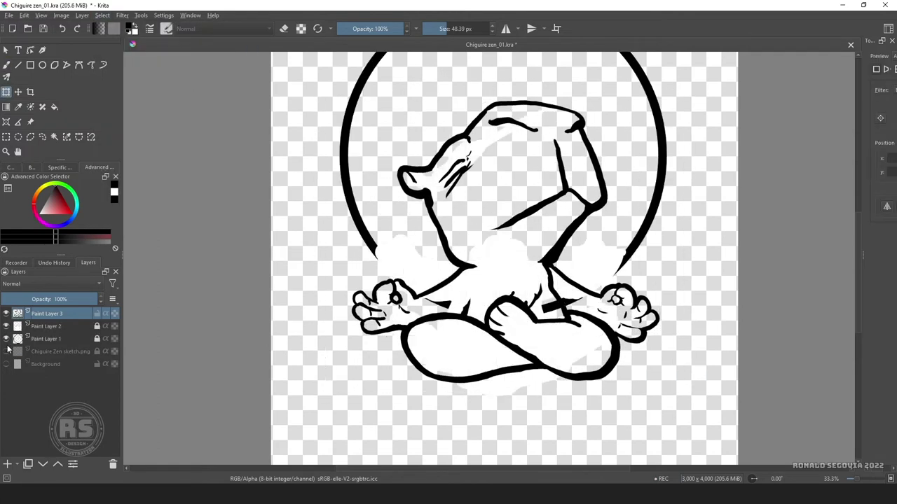
key(ctrl+j)
key(b)
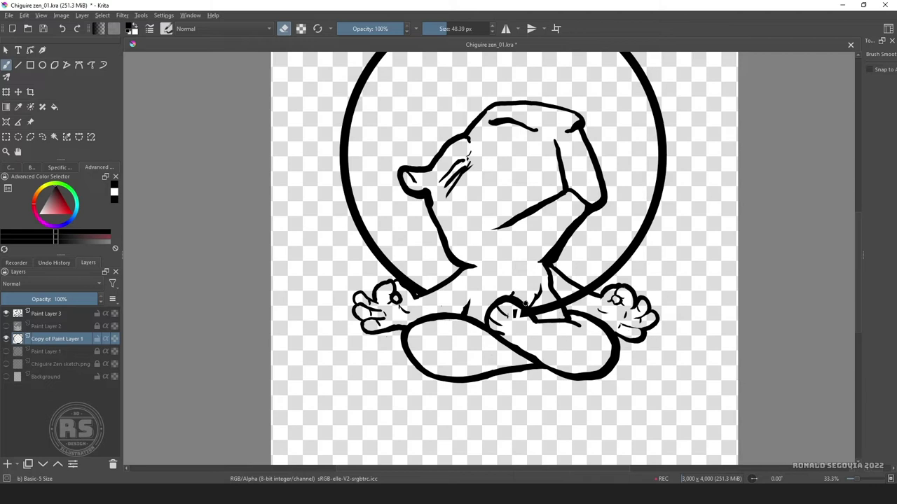
On the head layer (Paint Layer 3), rotate the head clockwise to straighten it
key(Page_Up)
key(Page_Up)
key(e)
key(Page_Down)
key(Page_Down)
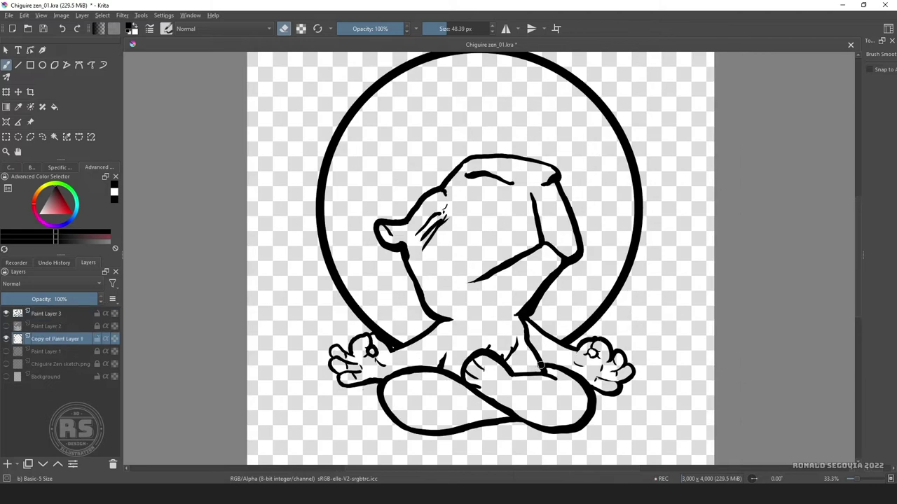
key(Page_Up)
key(Page_Up)
key(ctrl+t)
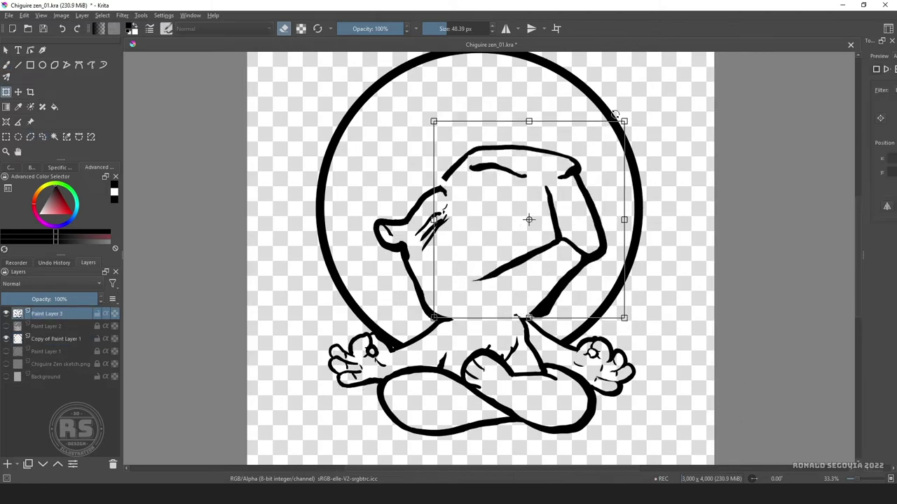
drag(539, 365, 483, 357)
key(b)
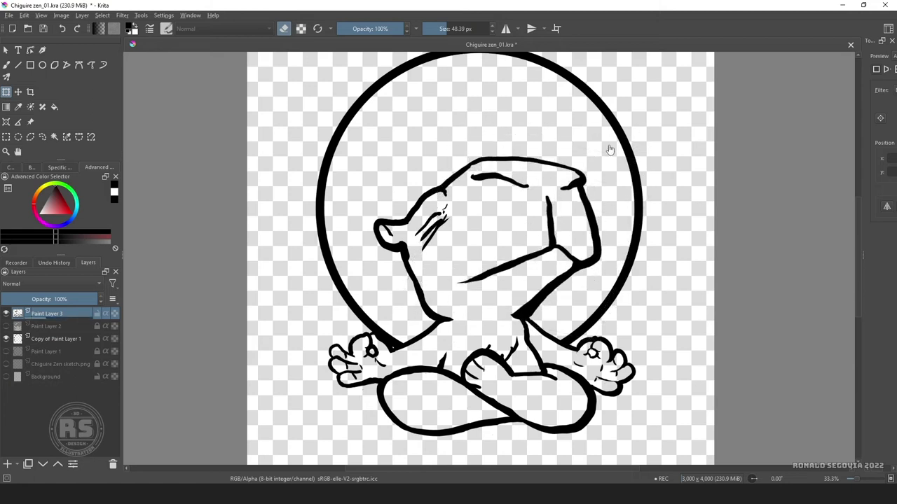
Redraw the right side of the head outline, undoing one misplaced stroke
key(e)
mouse_move(445, 187)
mouse_down()
mouse_move(552, 273)
mouse_move(522, 326)
mouse_move(588, 233)
mouse_move(524, 321)
mouse_up()
key(ctrl+z)
drag(445, 188, 496, 148)
drag(539, 173, 560, 233)
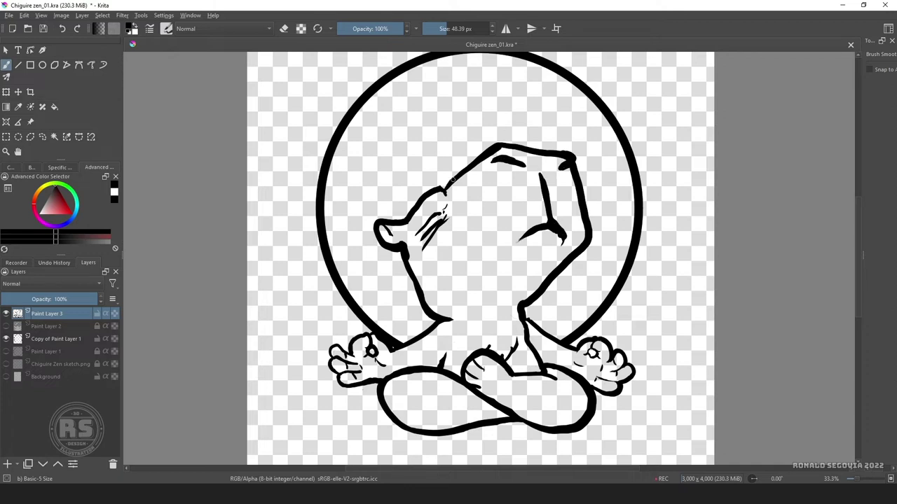
Erase the old head top and redraw it higher, then zoom out to view the page
key(e)
key(e)
key(e)
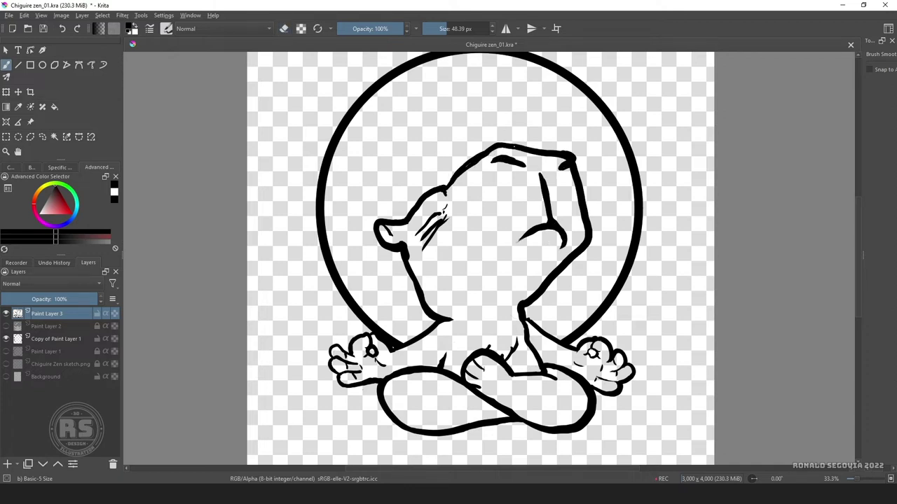
mouse_move(573, 158)
mouse_down()
mouse_move(510, 145)
mouse_move(556, 142)
mouse_up()
key(e)
key(ctrl+z)
key(ctrl+z)
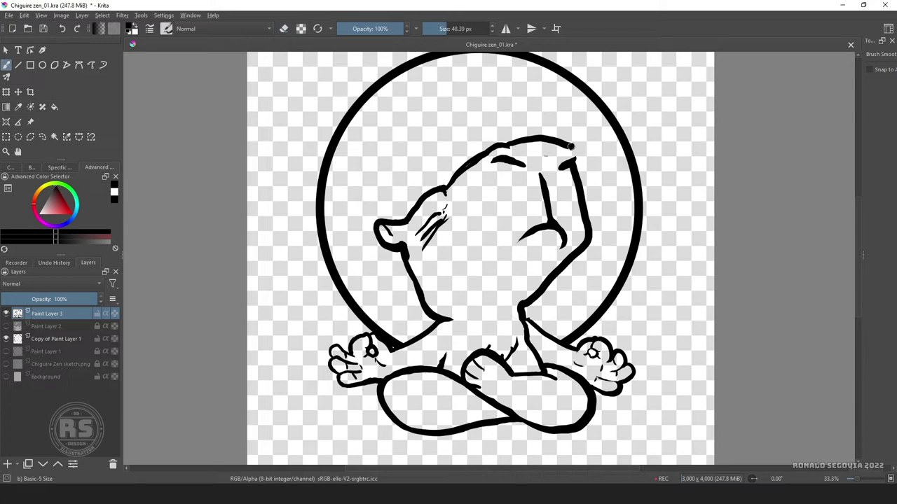
key(ctrl+shift+z)
key(ctrl+shift+z)
key(e)
key(minus)
key(minus)
key(plus)
key(plus)
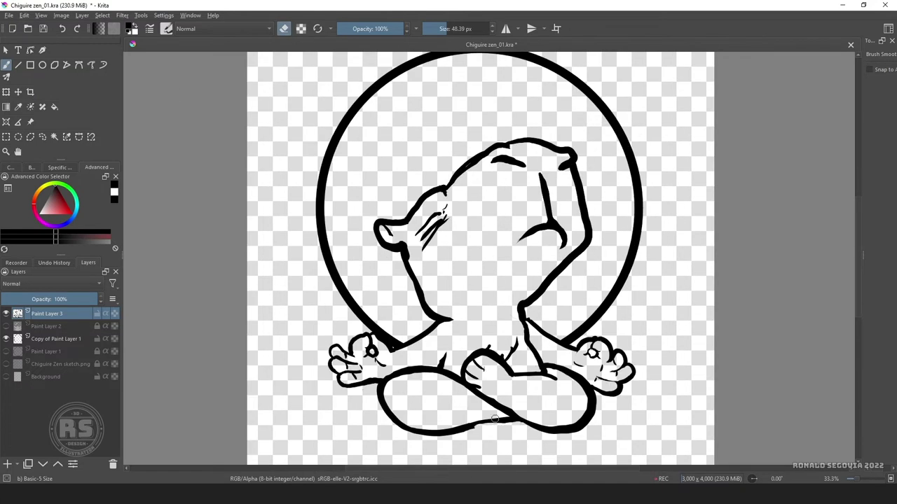
key(e)
scroll(580, 340, down, 3)
scroll(580, 341, up, 2)
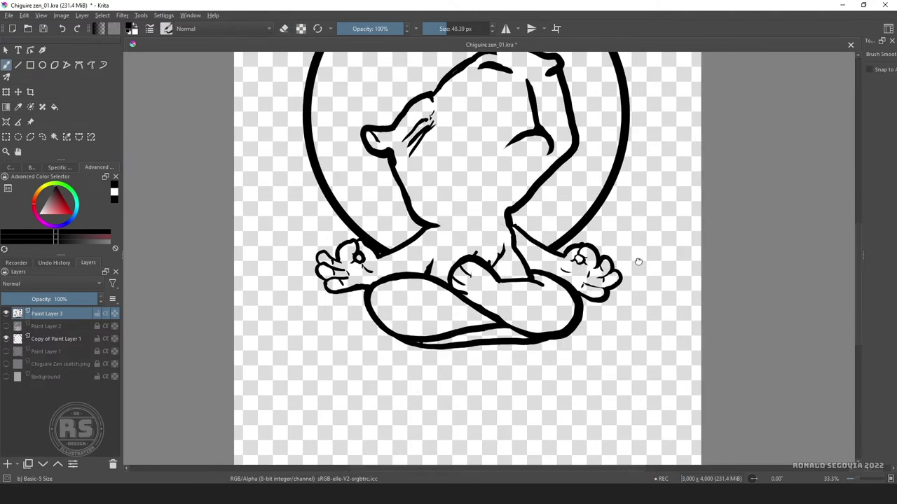
key(minus)
On a new layer, paint nine short ray dashes around the halo's right, top and left
click(8, 465)
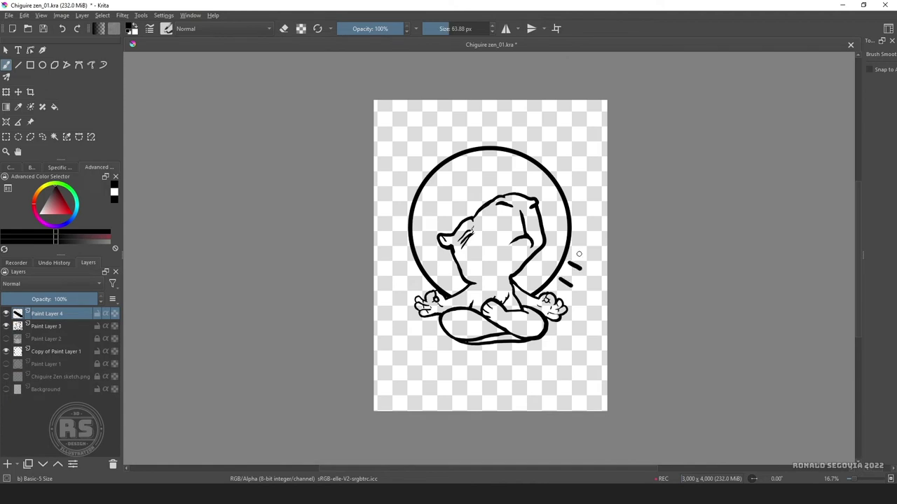
drag(574, 247, 588, 255)
drag(577, 233, 590, 237)
drag(579, 218, 592, 218)
drag(494, 140, 494, 127)
drag(470, 141, 470, 129)
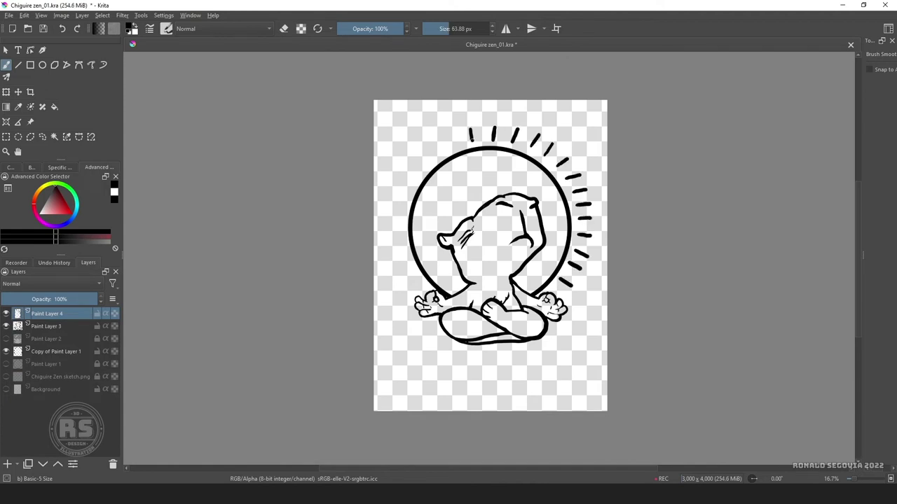
drag(425, 162, 415, 152)
drag(417, 177, 404, 168)
drag(407, 196, 394, 188)
drag(404, 215, 391, 213)
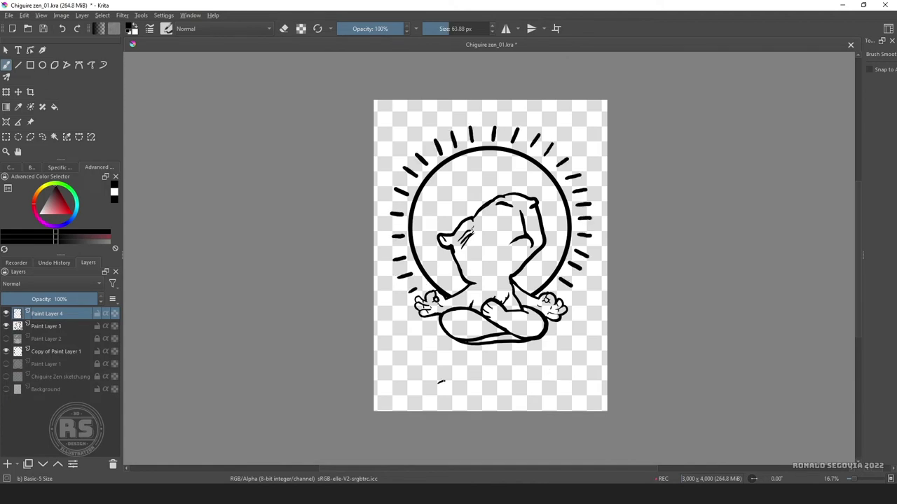
Paint a bold wavy ground shape beneath the crossed legs
mouse_move(441, 382)
mouse_down()
mouse_move(569, 367)
mouse_move(479, 373)
mouse_move(527, 371)
mouse_up()
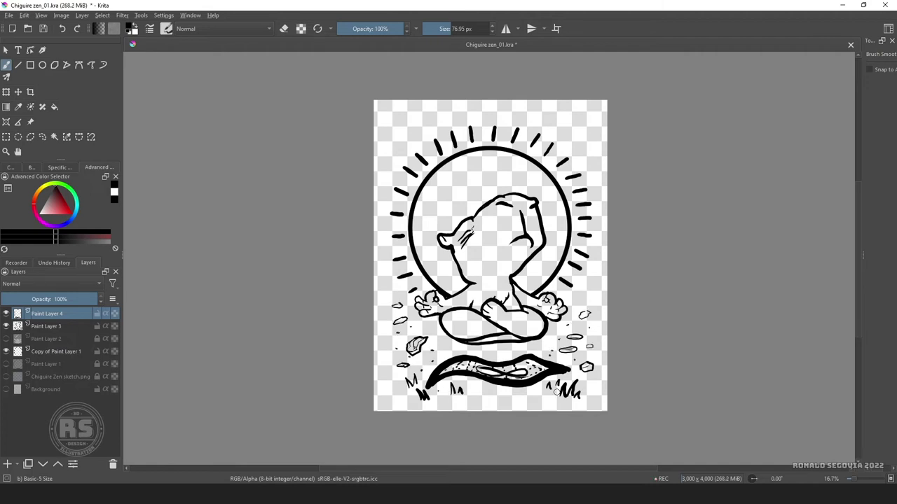
scroll(556, 393, up, 5)
scroll(421, 350, down, 2)
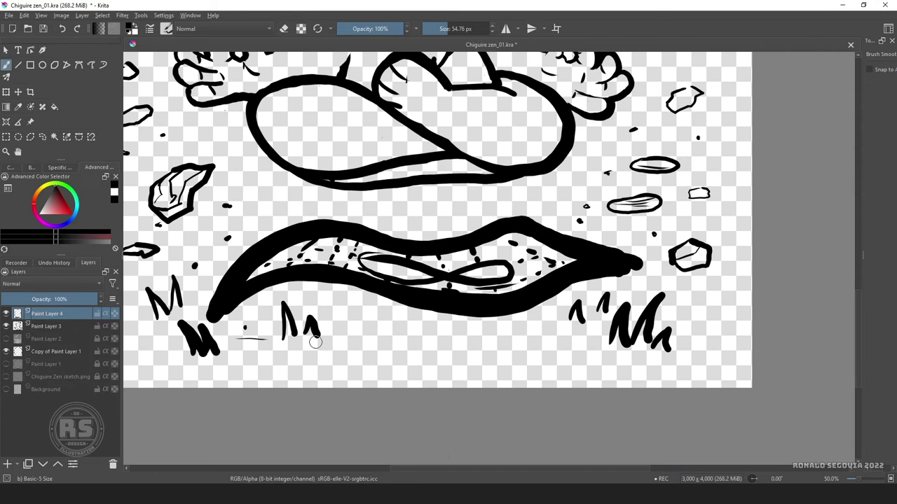
On a new layer, brush long horizontal hatch lines near the ground and beneath the wavy shape
key(Insert)
drag(217, 330, 280, 329)
drag(228, 349, 356, 348)
drag(335, 328, 463, 326)
drag(228, 341, 501, 342)
drag(463, 332, 553, 331)
mouse_move(484, 354)
mouse_down()
mouse_move(552, 357)
mouse_move(602, 343)
mouse_up()
drag(493, 321, 555, 320)
With a smaller brush, add short hatch lines under the wavy shape and the right grass
key(bracketleft)
key(bracketleft)
drag(395, 319, 454, 316)
drag(374, 359, 458, 356)
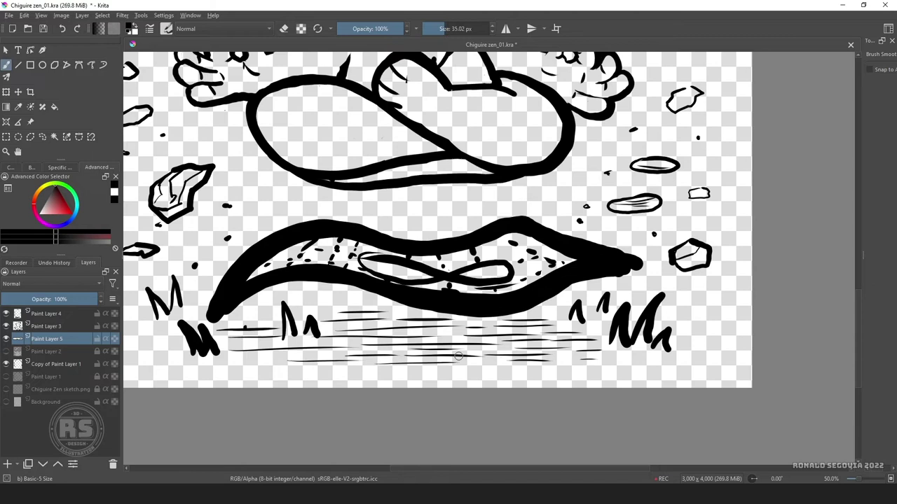
drag(291, 308, 330, 308)
drag(391, 313, 426, 313)
drag(342, 306, 390, 304)
drag(605, 360, 636, 359)
drag(631, 343, 665, 345)
On the ground-shape layer, sharpen the wavy tips and clean up the left grass, toggling the eraser
key(Page_Up)
key(Page_Up)
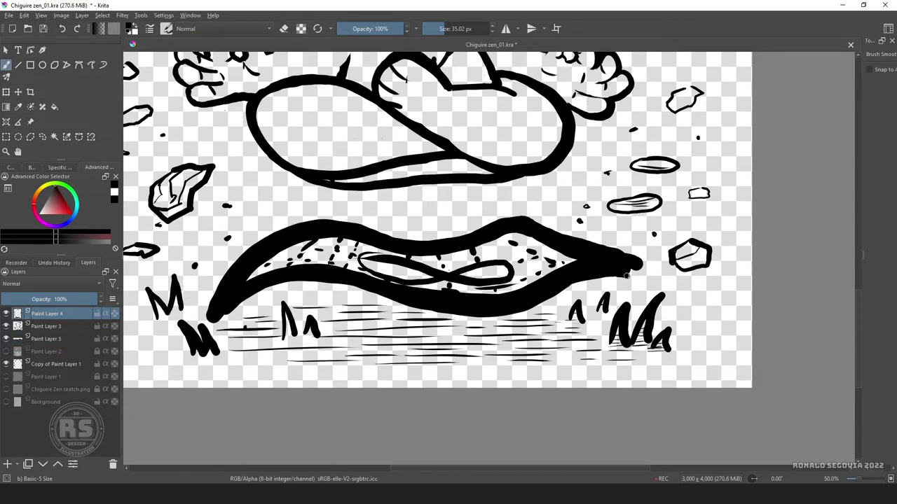
mouse_move(626, 275)
mouse_down()
mouse_move(647, 270)
mouse_move(401, 287)
mouse_move(239, 283)
mouse_up()
key(e)
drag(543, 277, 595, 258)
key(e)
mouse_move(312, 281)
mouse_down()
mouse_move(213, 320)
mouse_move(235, 300)
mouse_up()
key(e)
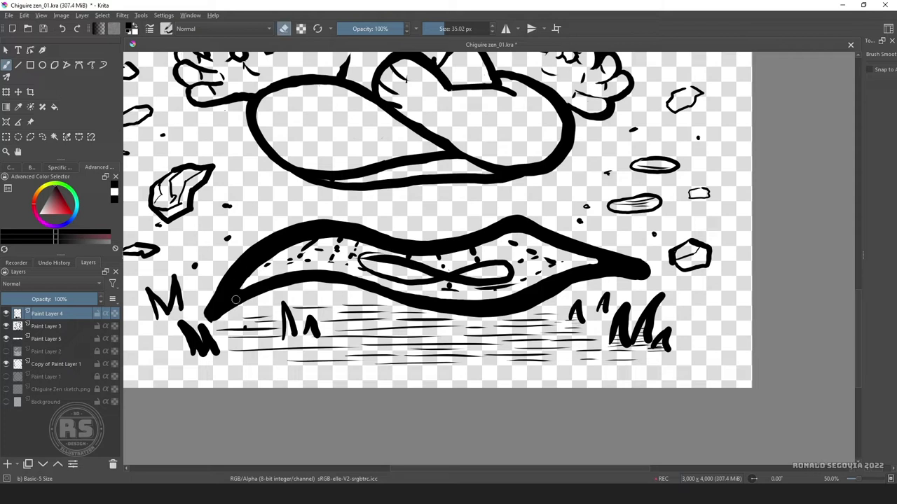
drag(210, 329, 190, 351)
key(e)
mouse_move(166, 329)
mouse_down()
mouse_move(182, 358)
mouse_move(224, 354)
mouse_up()
drag(313, 303, 323, 290)
drag(203, 266, 204, 301)
Toggle the hatching layer's visibility to check it, reselect it, and zoom out to the page
scroll(420, 245, up, 1)
click(6, 339)
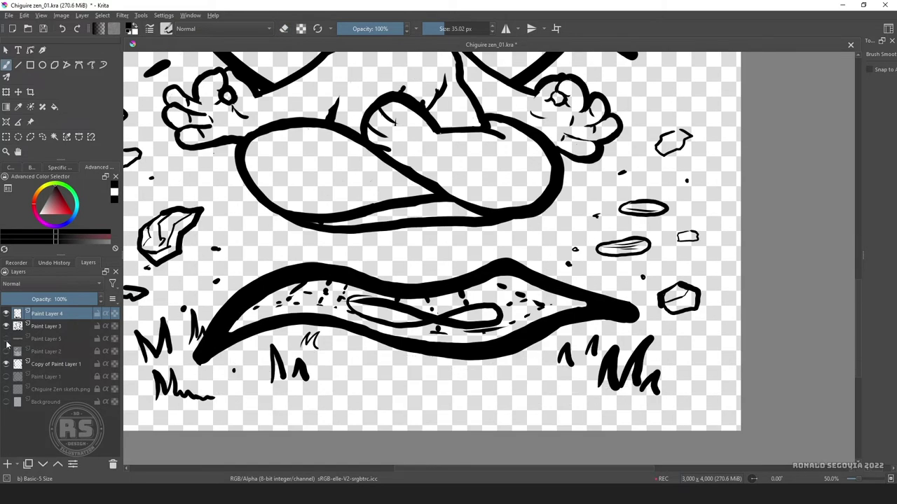
click(6, 340)
click(18, 339)
key(minus)
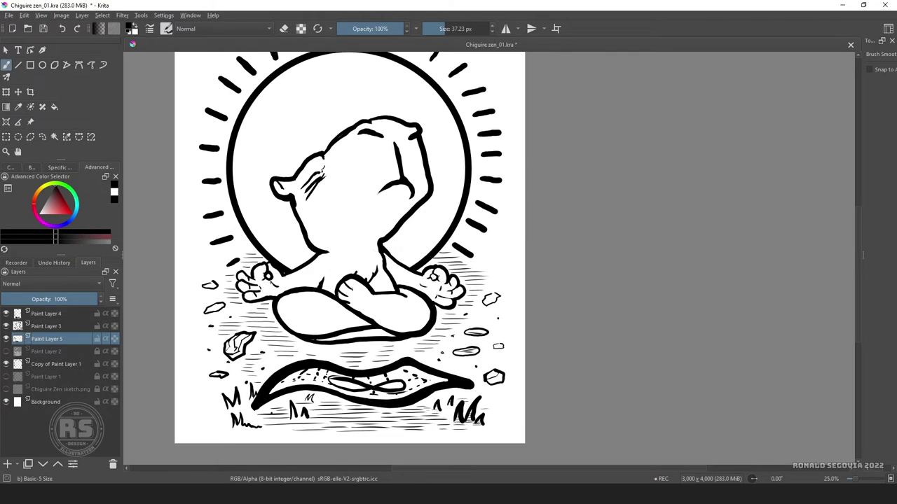
Duplicate the halo ring layer and scale the copy down into a smaller inner ring
key(ctrl+j)
key(ctrl+t)
key(e)
key(b)
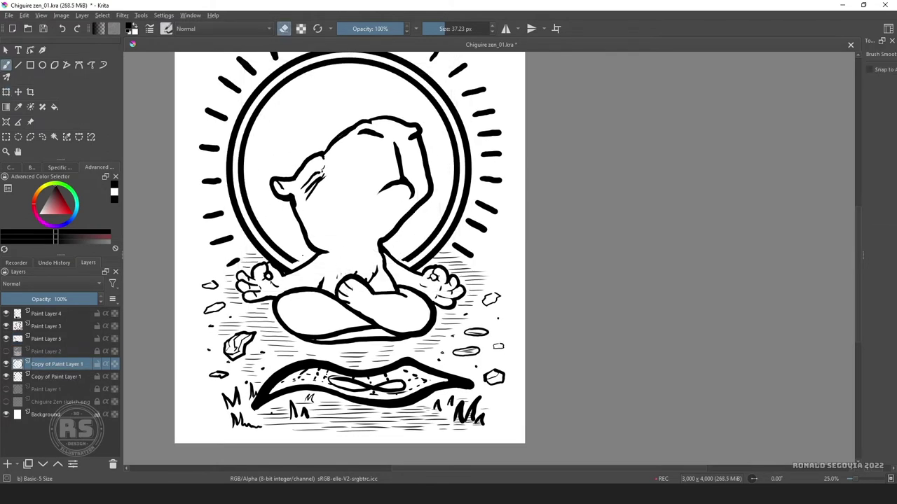
On the hatching layer, add fine hatch strokes around the upper-left rays and above the halo
key(Page_Up)
key(e)
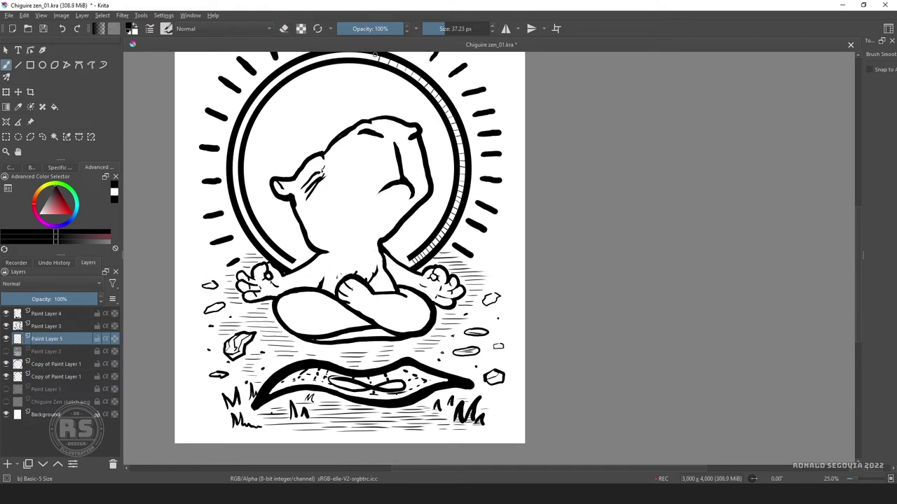
drag(375, 55, 365, 78)
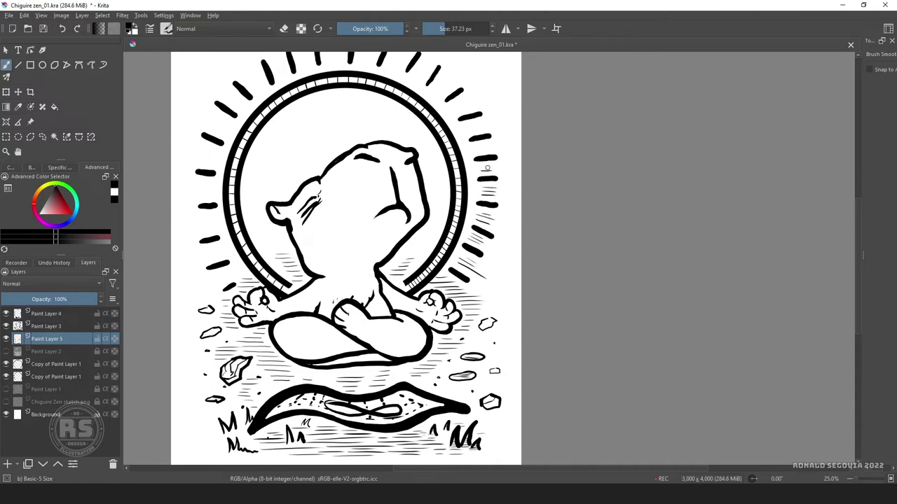
drag(214, 150, 203, 144)
mouse_move(228, 122)
mouse_down()
mouse_move(211, 112)
mouse_move(222, 87)
mouse_up()
drag(332, 97, 325, 90)
drag(350, 210, 364, 257)
drag(325, 113, 322, 88)
drag(338, 108, 335, 70)
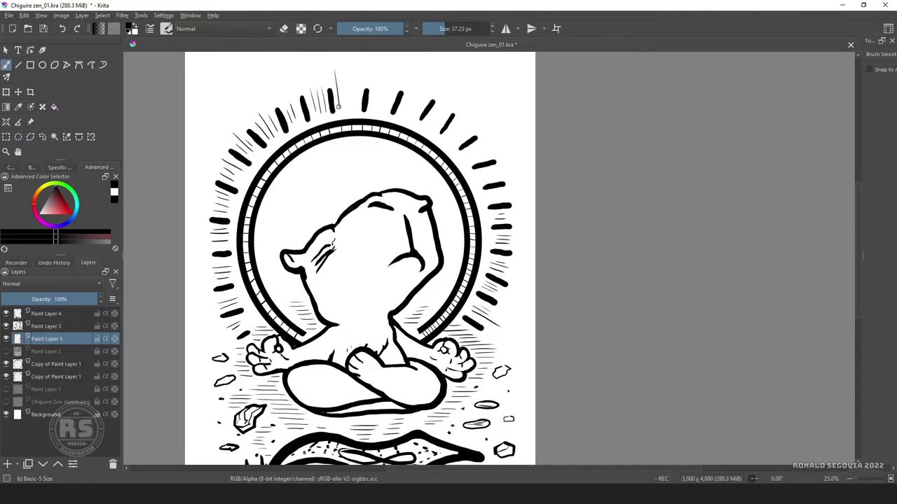
Add fine hatching strokes along the upper-right rays
drag(415, 116, 427, 87)
drag(433, 126, 447, 106)
drag(454, 140, 463, 128)
drag(471, 160, 484, 150)
drag(477, 182, 493, 170)
scroll(420, 175, up, 1)
scroll(392, 168, down, 2)
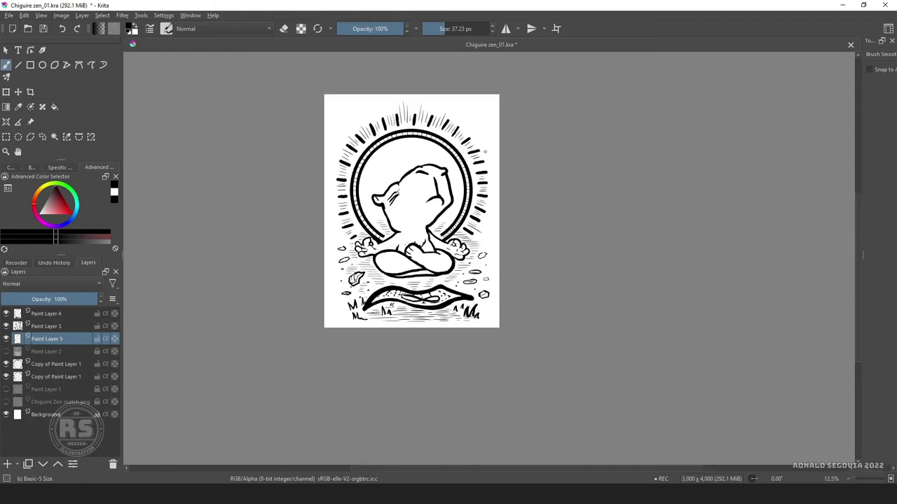
scroll(349, 164, up, 4)
Switch to erasing, select the lower copied ring layer, and zoom out to the whole page
key(Page_Up)
key(e)
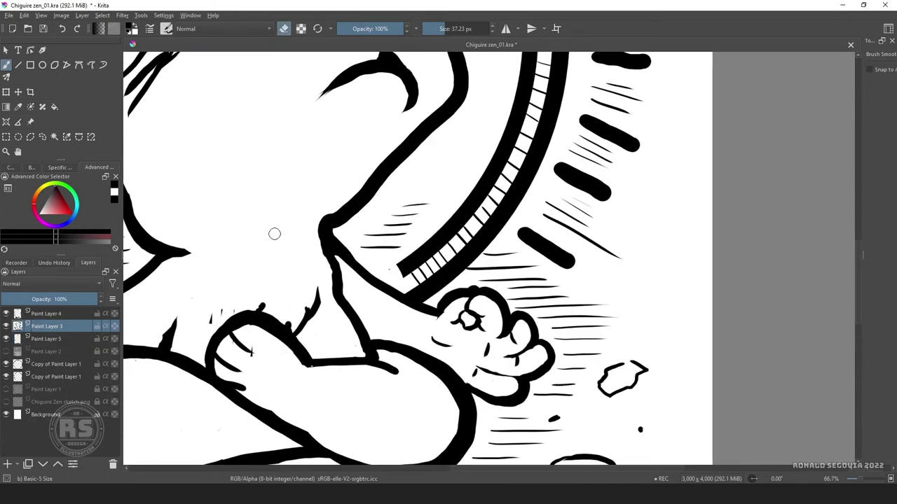
mouse_move(274, 233)
mouse_down()
mouse_move(329, 211)
mouse_move(373, 239)
mouse_up()
key(Page_Down)
key(Page_Down)
key(Page_Down)
key(Page_Down)
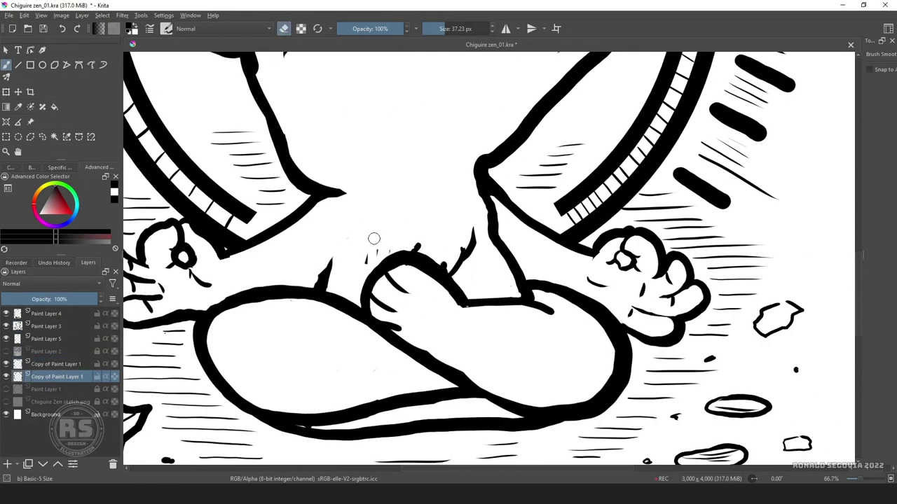
key(ctrl+minus)
key(ctrl+minus)
key(ctrl+minus)
key(ctrl+minus)
key(ctrl+minus)
Select both ring layers and rename the merged top layer to 'INK'
ctrl+click(56, 363)
ctrl+click(63, 339)
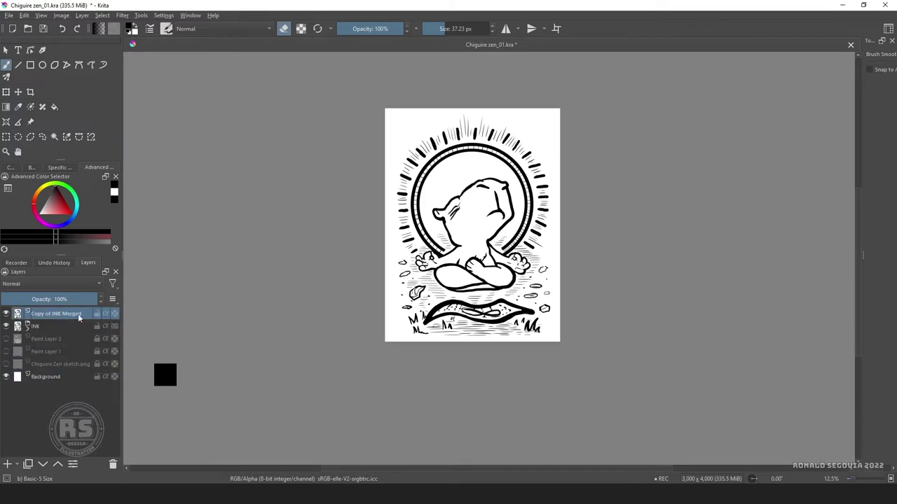
double_click(78, 314)
text(INK)
key(Return)
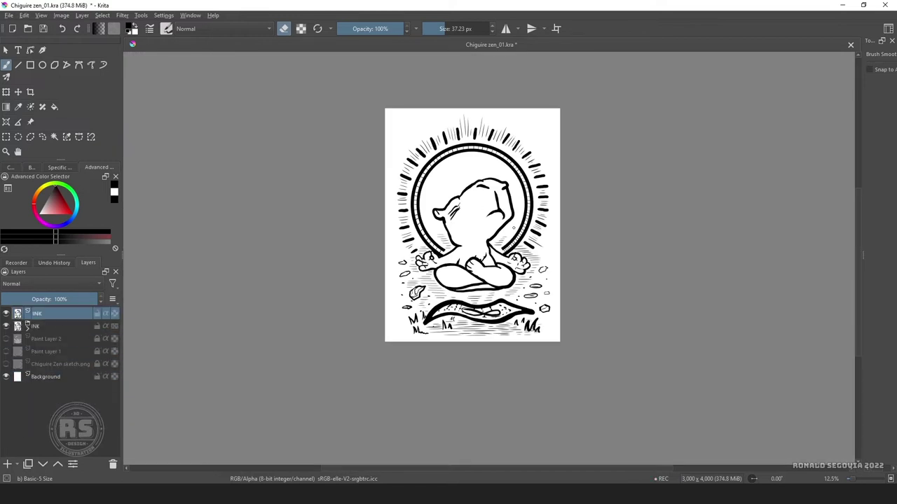
scroll(473, 273, up, 4)
Duplicate the INK layer as a backup copy, leaving the brush back in inking mode
key(e)
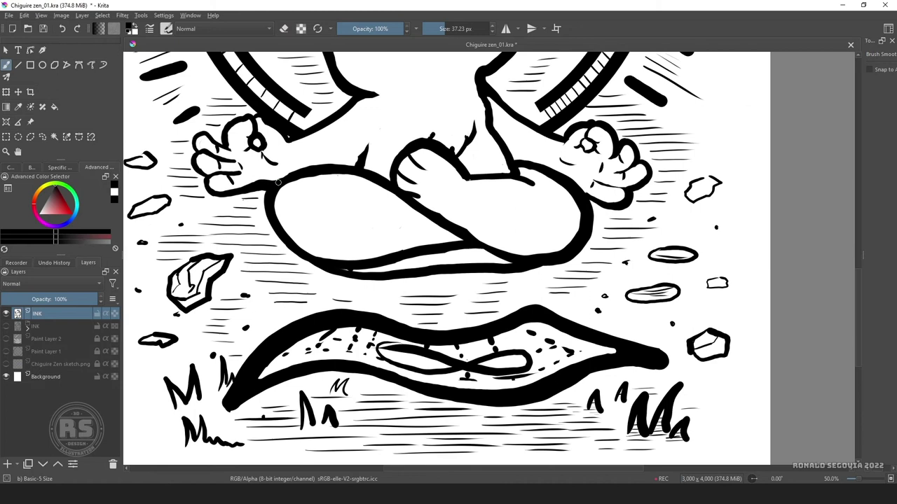
scroll(267, 153, up, 2)
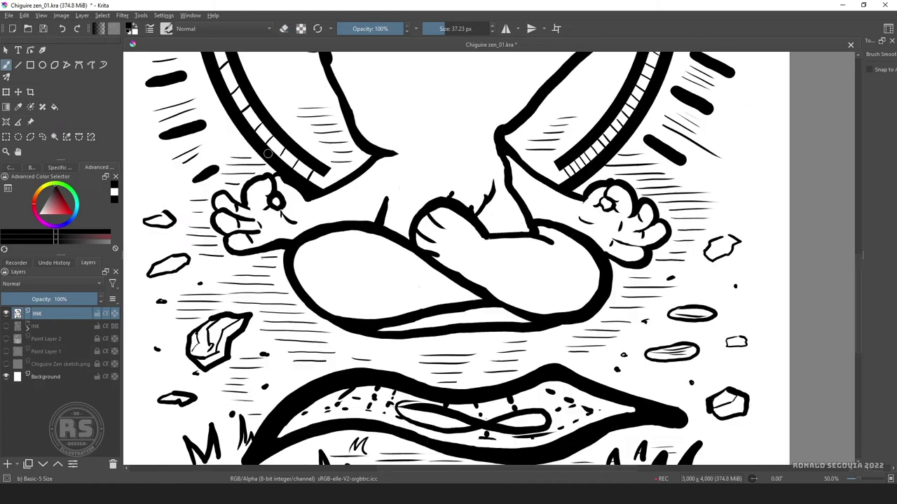
key(e)
scroll(283, 184, right, 3)
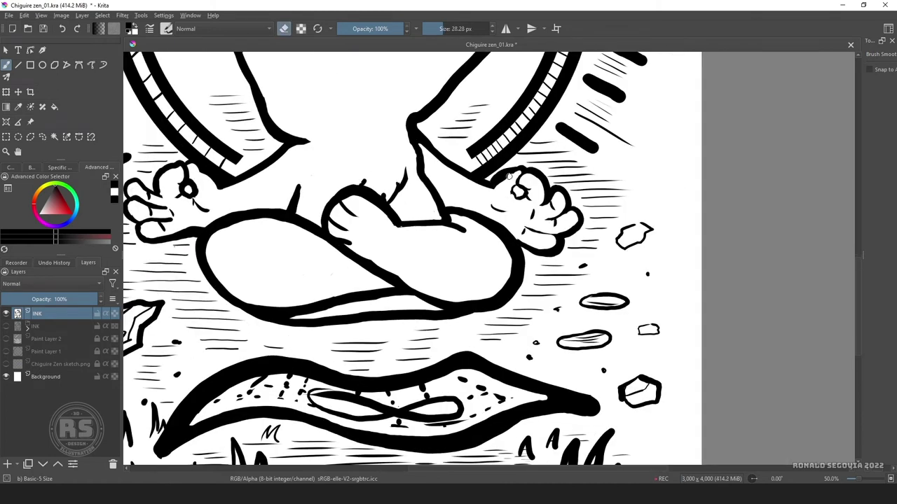
scroll(508, 176, up, 4)
scroll(490, 189, left, 1)
key(ctrl+j)
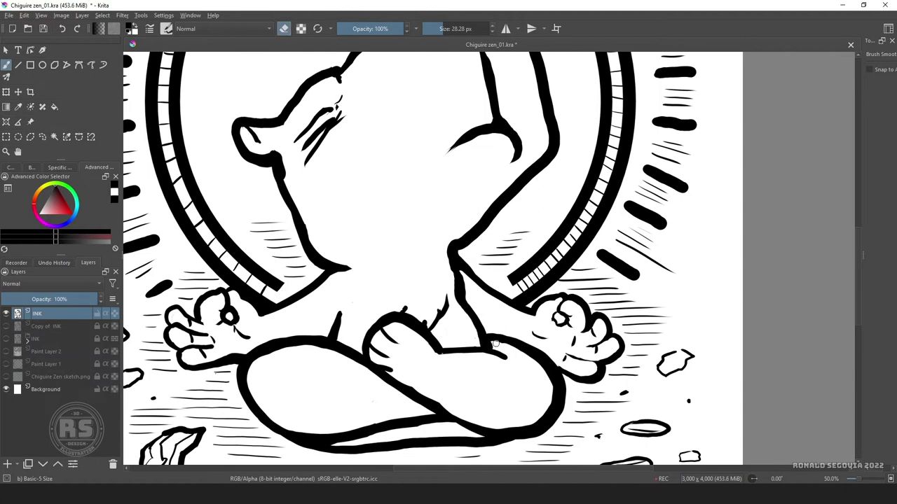
key(e)
scroll(449, 152, up, 3)
scroll(450, 152, right, 1)
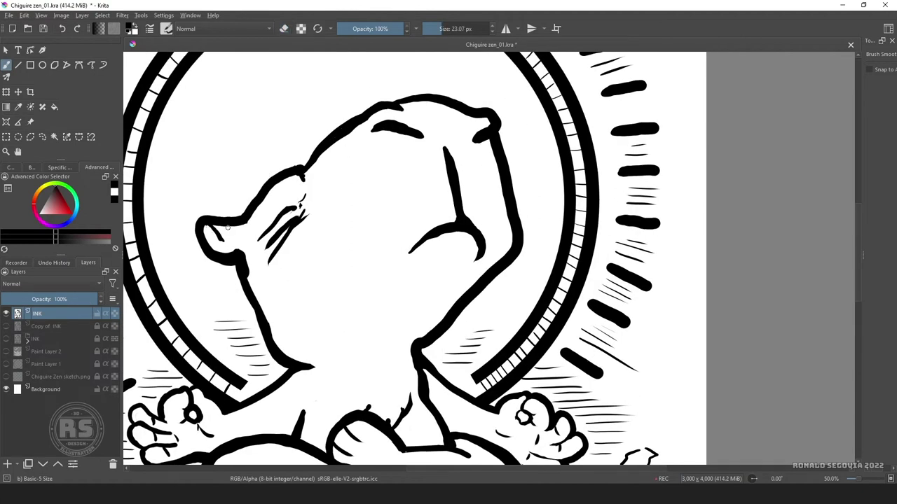
Ink hatching on the neck, top of the head and upper-left head outline, undoing a stray stroke
drag(270, 192, 265, 211)
drag(294, 177, 291, 191)
drag(387, 110, 386, 124)
drag(409, 109, 412, 129)
drag(434, 119, 436, 136)
drag(449, 121, 449, 200)
key(e)
key(e)
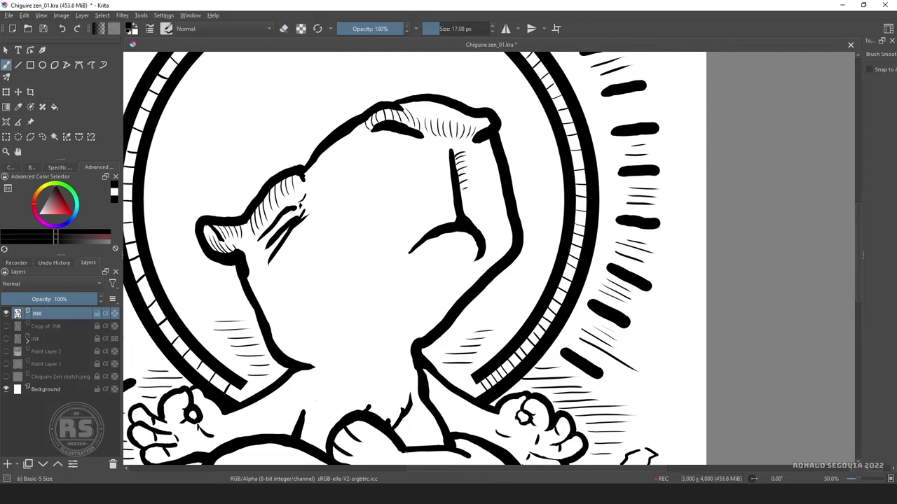
key(ctrl+z)
drag(310, 168, 310, 185)
drag(322, 155, 323, 180)
drag(341, 138, 344, 161)
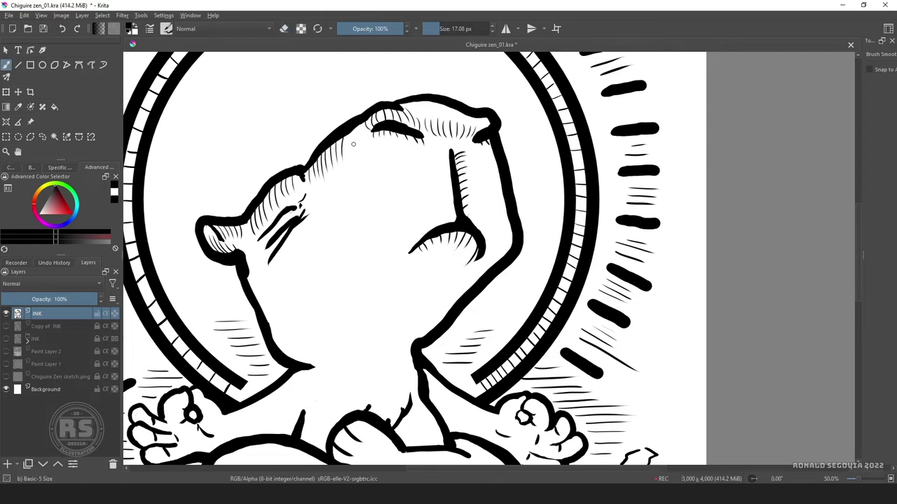
Hatch vertical and diagonal fur across the face and cheek, and draw whisker lines beside the head
drag(494, 226, 501, 252)
drag(341, 189, 343, 220)
mouse_move(359, 201)
mouse_down()
mouse_move(363, 231)
mouse_move(341, 274)
mouse_up()
mouse_move(274, 259)
mouse_down()
mouse_move(282, 300)
mouse_move(315, 341)
mouse_up()
drag(336, 290, 344, 317)
drag(369, 262, 371, 298)
drag(350, 179, 311, 223)
drag(312, 224, 287, 262)
drag(348, 212, 330, 252)
drag(295, 162, 283, 127)
drag(292, 165, 267, 144)
Add fine hatching on the upper cheek, along the right jaw outline and over the body
drag(370, 154, 350, 178)
drag(382, 168, 366, 188)
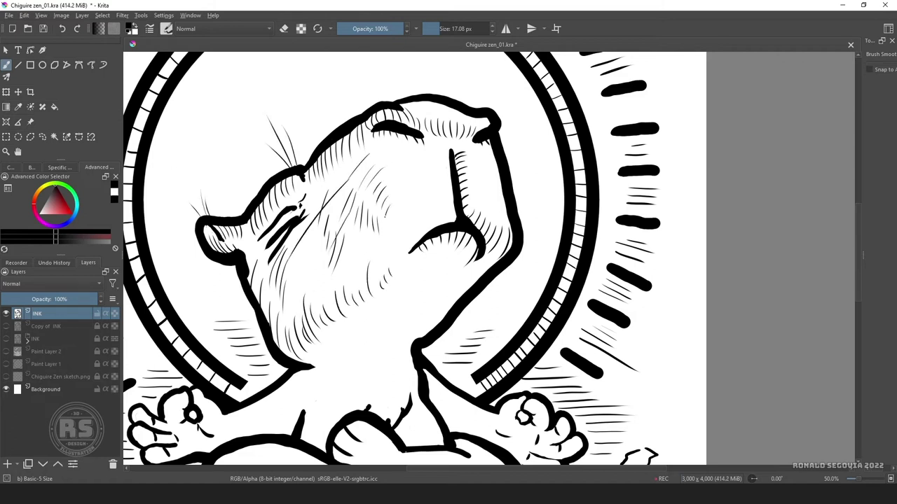
drag(393, 216, 388, 241)
drag(394, 237, 385, 261)
drag(499, 164, 480, 183)
drag(502, 204, 482, 227)
drag(426, 319, 424, 335)
drag(457, 280, 460, 298)
drag(368, 343, 347, 363)
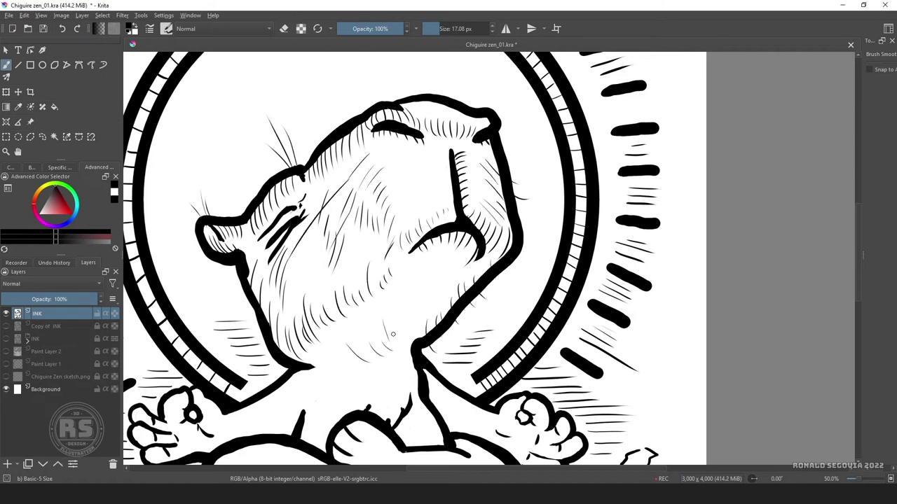
Hatch fur strokes over the crossed legs and the chest
drag(415, 308, 412, 343)
drag(413, 343, 462, 214)
drag(406, 260, 405, 282)
drag(455, 262, 424, 287)
drag(399, 204, 378, 231)
drag(425, 190, 423, 214)
drag(449, 166, 447, 202)
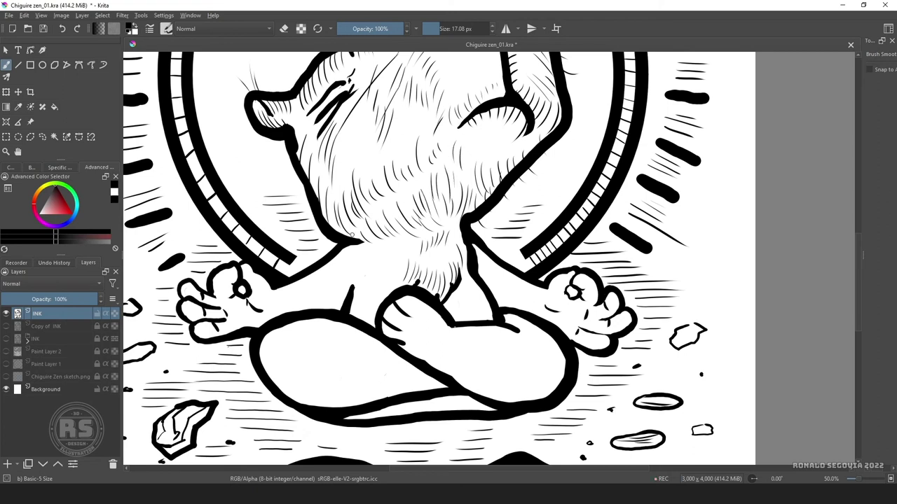
mouse_move(343, 269)
mouse_down()
mouse_move(332, 298)
mouse_move(364, 305)
mouse_up()
Hatch fur around the crossed arms and review the result
drag(462, 289, 466, 319)
drag(497, 263, 483, 279)
drag(532, 280, 518, 295)
drag(523, 295, 507, 308)
scroll(540, 313, down, 3)
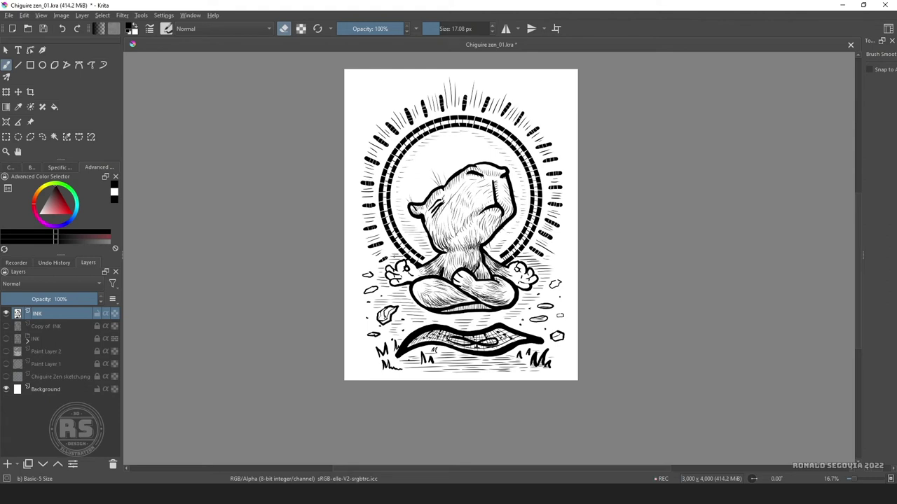
scroll(462, 294, up, 3)
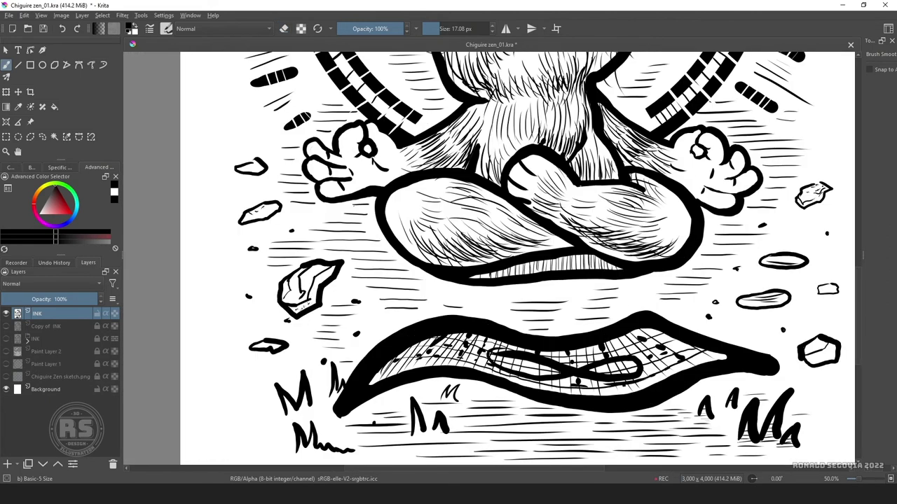
Erase excess hatching inside the crossed legs, on the left leg and beside the right hand
key(e)
mouse_move(393, 273)
mouse_down()
mouse_move(431, 265)
mouse_move(499, 287)
mouse_up()
mouse_move(231, 281)
mouse_down()
mouse_move(250, 301)
mouse_move(336, 308)
mouse_move(240, 254)
mouse_move(266, 325)
mouse_move(294, 294)
mouse_move(399, 323)
mouse_move(428, 284)
mouse_move(484, 311)
mouse_move(448, 301)
mouse_move(508, 306)
mouse_up()
key(e)
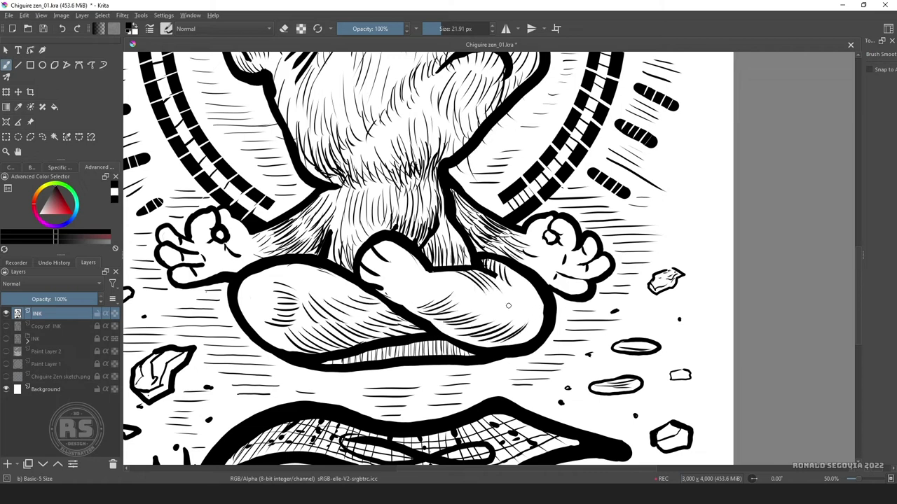
key(e)
mouse_move(468, 246)
mouse_down()
mouse_move(484, 214)
mouse_move(460, 217)
mouse_move(491, 245)
mouse_move(519, 252)
mouse_up()
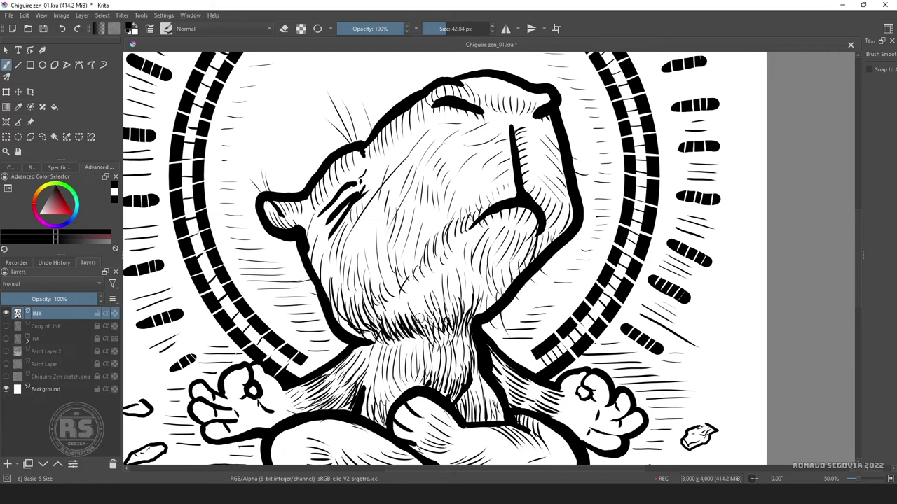
Ink more strokes on the right cheek, jaw and head centre, then insert Paint Layer 6 below INK
drag(392, 329, 469, 308)
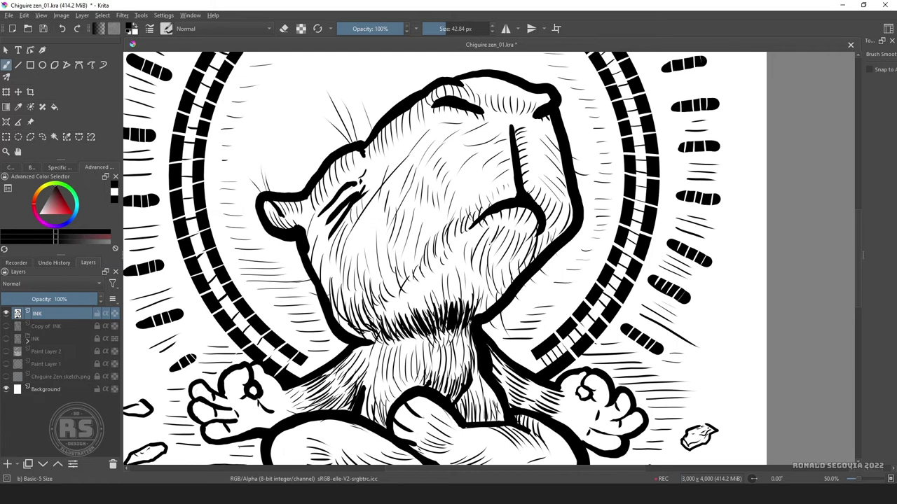
drag(524, 251, 540, 204)
mouse_move(565, 237)
mouse_down()
mouse_move(537, 201)
mouse_move(535, 229)
mouse_up()
drag(437, 190, 417, 154)
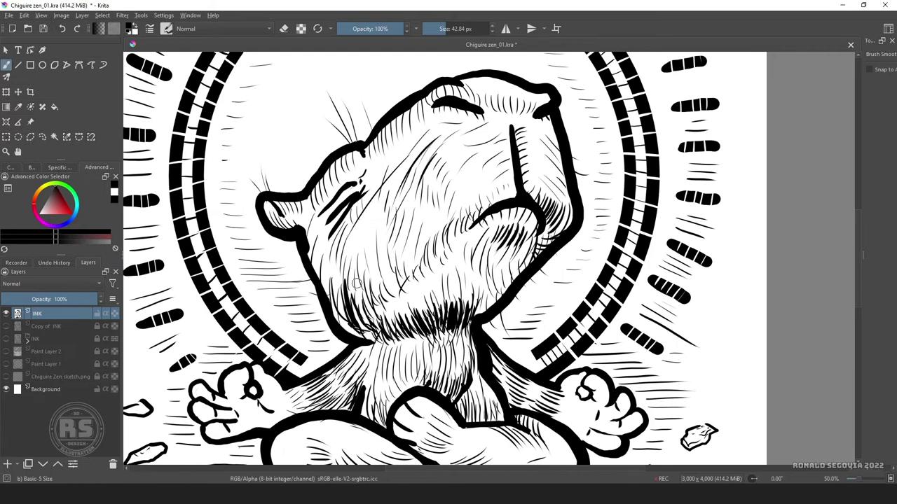
key(minus)
key(minus)
key(minus)
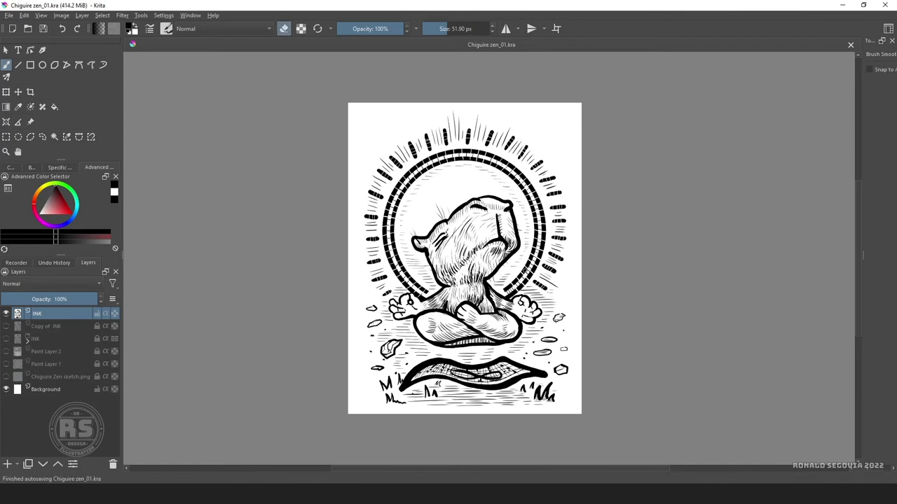
key(Insert)
key(F5)
Choose the 'y) Screentone Pressure' preset and lay screentone on the ground below the leaf mat
key(F6)
drag(361, 110, 361, 259)
click(263, 238)
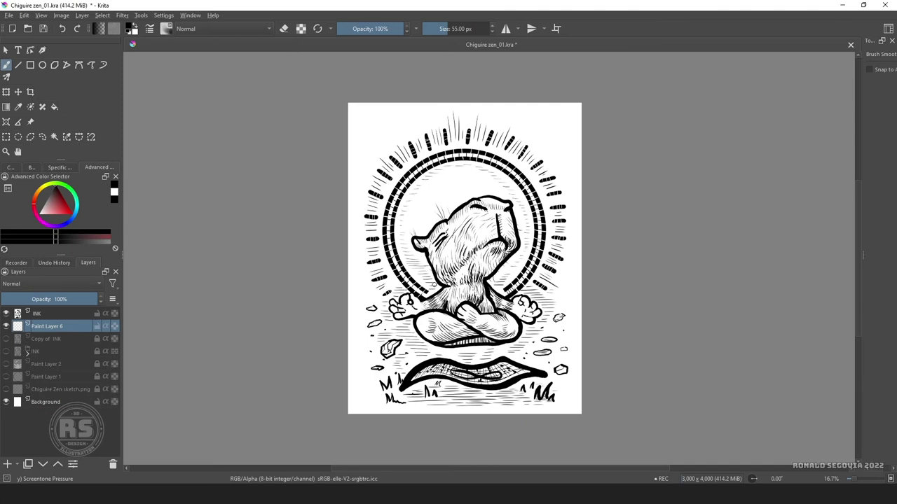
drag(423, 331, 516, 343)
drag(447, 303, 513, 309)
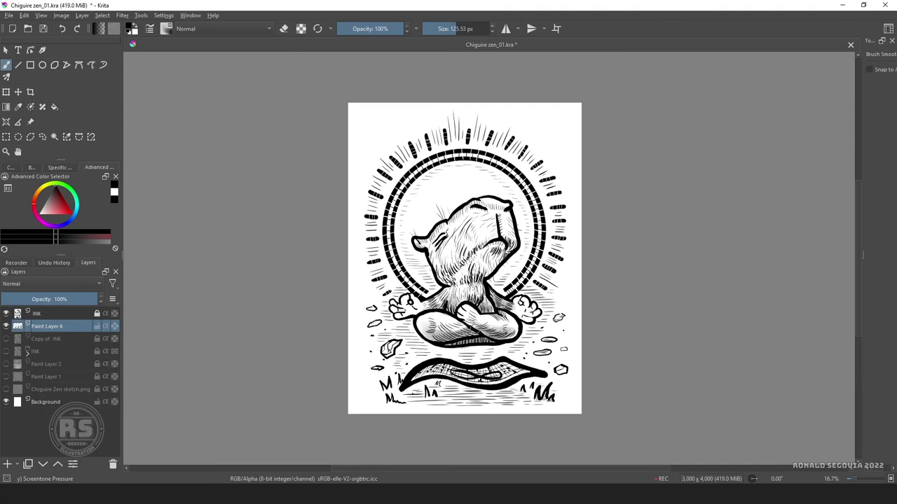
drag(410, 394, 560, 396)
Screentone the capybara's chest, belly, head and face, resizing the brush as needed
key(bracketleft)
key(bracketleft)
key(bracketleft)
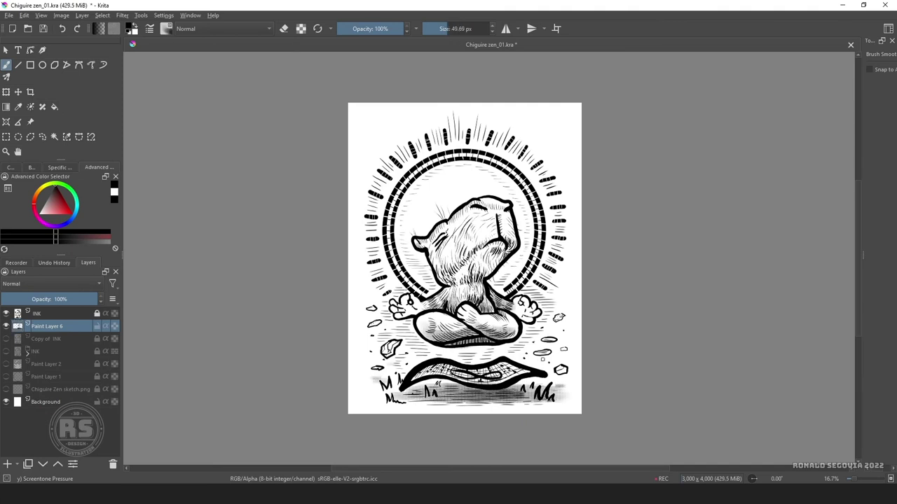
drag(442, 283, 473, 267)
mouse_move(433, 276)
mouse_down()
mouse_move(497, 264)
mouse_move(499, 247)
mouse_move(515, 256)
mouse_up()
key(bracketright)
key(bracketright)
key(bracketright)
key(bracketright)
key(bracketright)
mouse_move(440, 269)
mouse_down()
mouse_move(479, 210)
mouse_move(508, 203)
mouse_up()
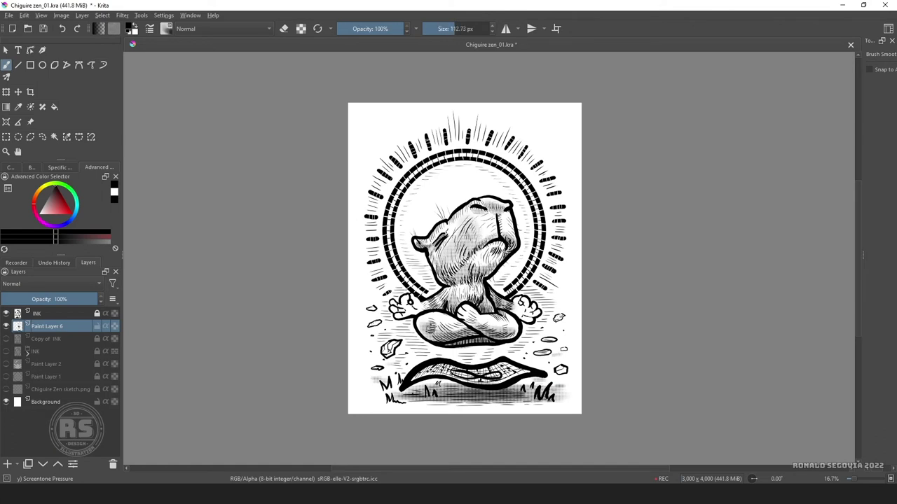
Brush screentone across the crossed legs and the floating mat
drag(427, 329, 516, 322)
drag(405, 310, 528, 308)
drag(428, 378, 525, 365)
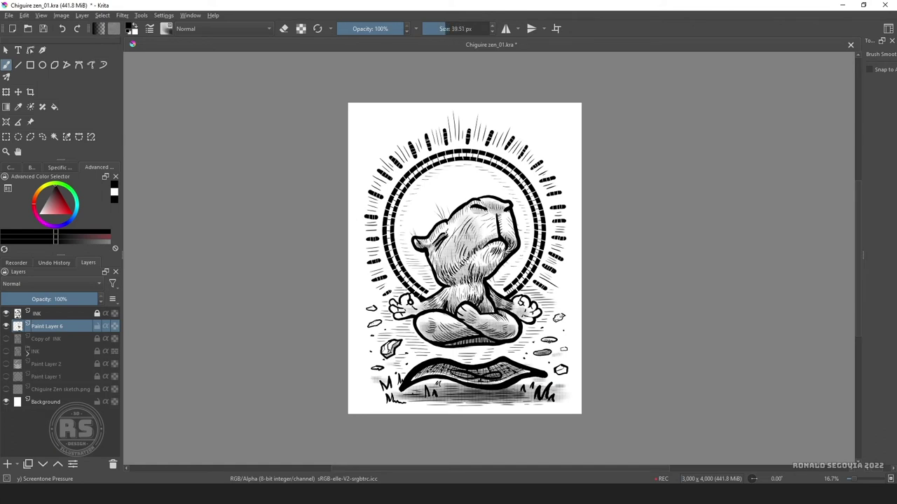
scroll(486, 245, up, 3)
scroll(486, 245, down, 5)
mouse_move(274, 292)
mouse_down()
mouse_move(362, 280)
mouse_move(441, 231)
mouse_move(547, 301)
mouse_up()
Add fine screentone around the capybara's hands with a much smaller brush
key(bracketleft)
key(bracketleft)
key(bracketleft)
key(bracketleft)
key(bracketleft)
key(bracketleft)
key(bracketleft)
key(bracketleft)
drag(392, 301, 288, 349)
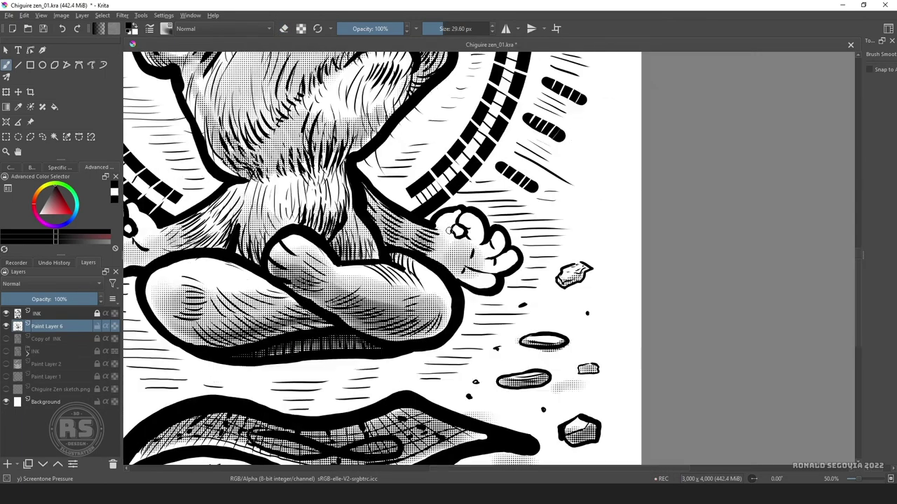
drag(514, 257, 734, 342)
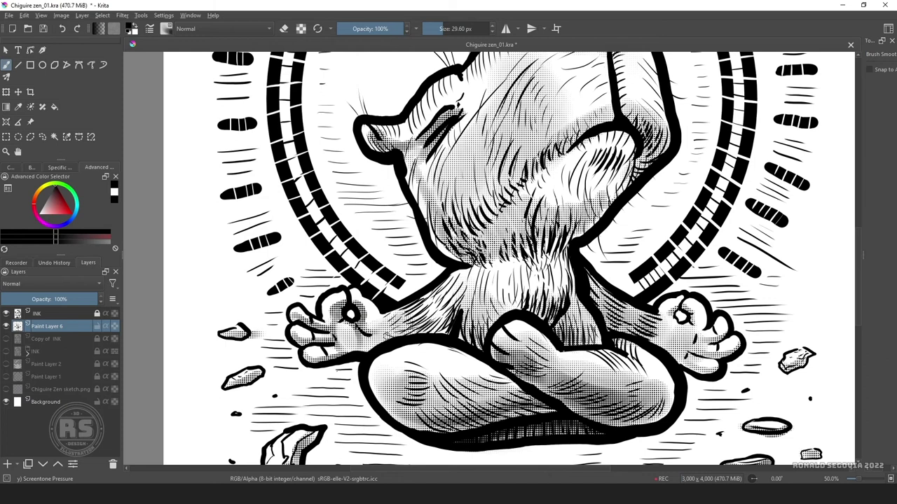
mouse_move(658, 329)
mouse_down()
mouse_move(695, 325)
mouse_move(708, 357)
mouse_up()
drag(509, 259, 469, 325)
Shade the chest, top and both sides of the head with screentone
key(bracketright)
key(bracketright)
key(bracketright)
key(bracketright)
key(bracketright)
key(bracketright)
key(bracketright)
drag(491, 231, 560, 336)
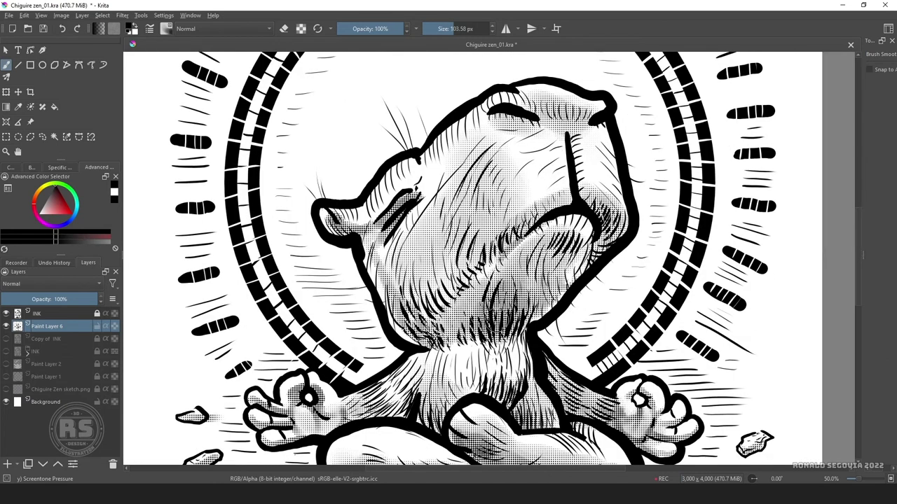
drag(560, 252, 448, 343)
mouse_move(372, 217)
mouse_down()
mouse_move(410, 175)
mouse_move(532, 119)
mouse_move(567, 166)
mouse_move(596, 238)
mouse_up()
key(bracketleft)
key(bracketleft)
key(bracketleft)
key(bracketleft)
key(bracketleft)
drag(603, 235, 561, 301)
Zoom out and paint dark screentone across the mat with a much larger brush
key(minus)
key(minus)
key(minus)
key(e)
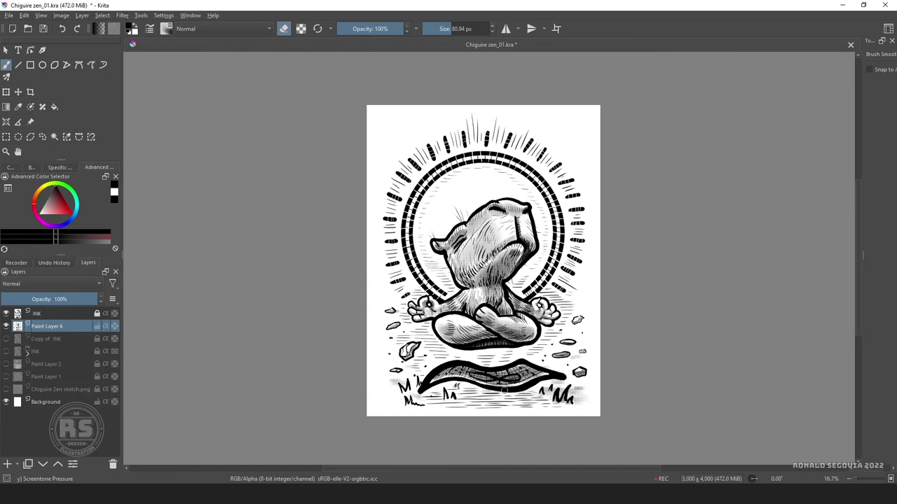
key(e)
key(bracketright)
key(bracketright)
key(bracketright)
key(bracketright)
key(bracketright)
key(bracketright)
key(bracketright)
key(bracketright)
mouse_move(503, 391)
mouse_down()
mouse_move(561, 393)
mouse_move(420, 396)
mouse_up()
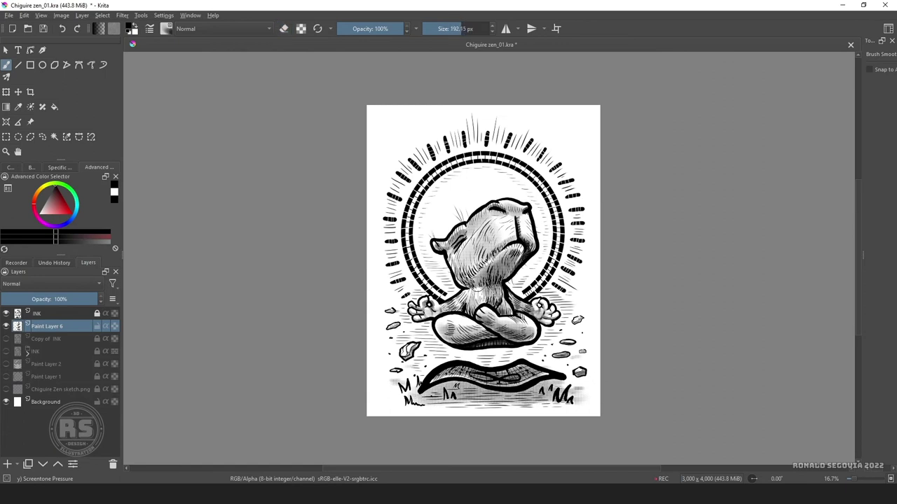
Add Paint Layer 7 and paint grey background screentone around the figure
key(Insert)
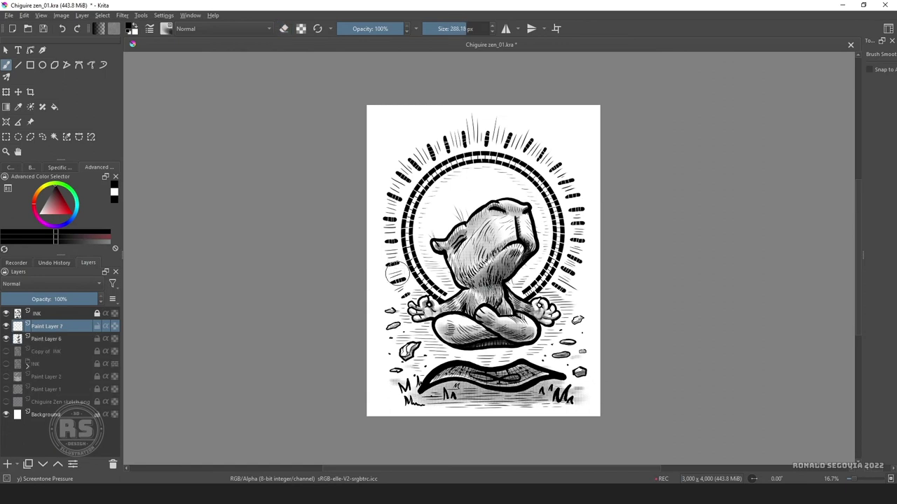
key(bracketright)
key(bracketright)
key(bracketright)
key(bracketright)
key(bracketright)
drag(400, 204, 392, 350)
drag(392, 350, 561, 392)
drag(561, 252, 574, 392)
mouse_move(421, 238)
mouse_down()
mouse_move(392, 210)
mouse_move(587, 217)
mouse_move(490, 399)
mouse_move(561, 378)
mouse_move(432, 137)
mouse_up()
key(bracketleft)
key(bracketleft)
key(bracketleft)
Erase background tone along the right edge and lighten it along the bottom
key(e)
key(bracketleft)
key(bracketleft)
key(bracketleft)
key(bracketleft)
key(bracketleft)
key(bracketleft)
key(bracketleft)
key(bracketleft)
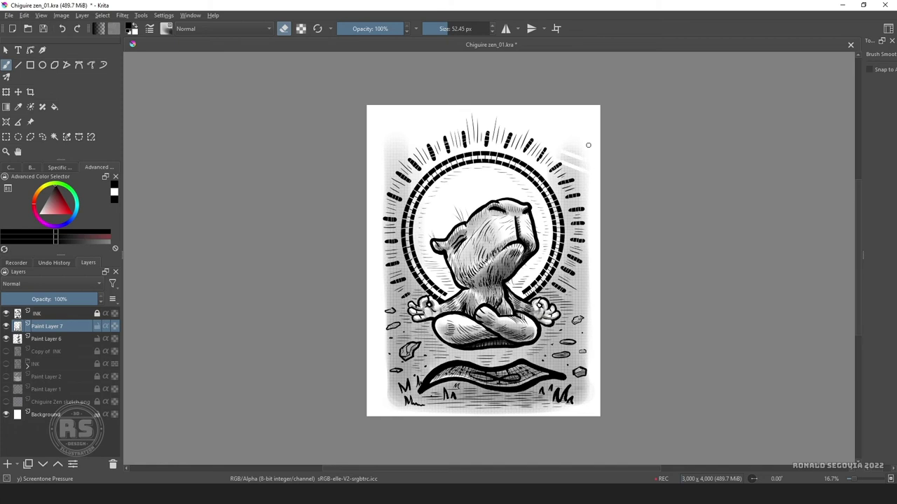
key(bracketright)
key(bracketright)
key(bracketright)
mouse_move(588, 145)
mouse_down()
mouse_move(585, 378)
mouse_move(406, 166)
mouse_up()
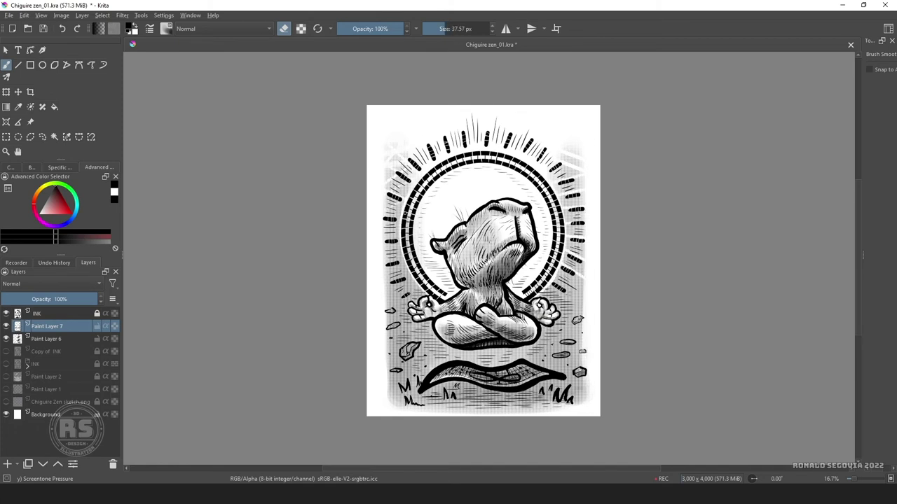
drag(446, 414, 538, 411)
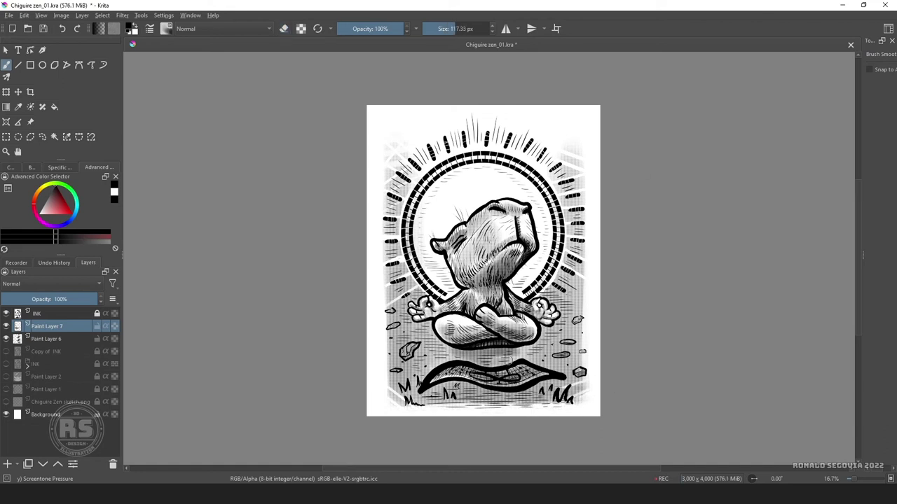
key(e)
Return to Paint Layer 6 and enlarge the brush to shade the legs
key(plus)
key(plus)
key(plus)
click(92, 315)
click(92, 339)
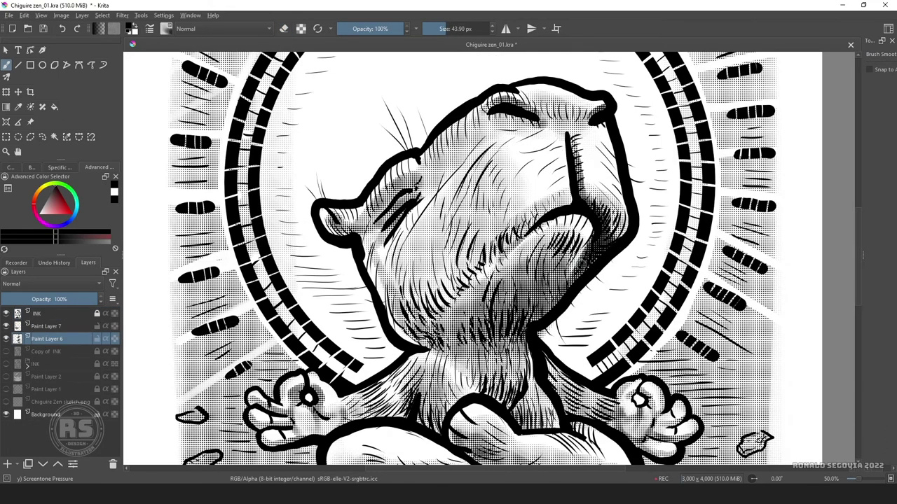
key(bracketright)
drag(491, 315, 467, 175)
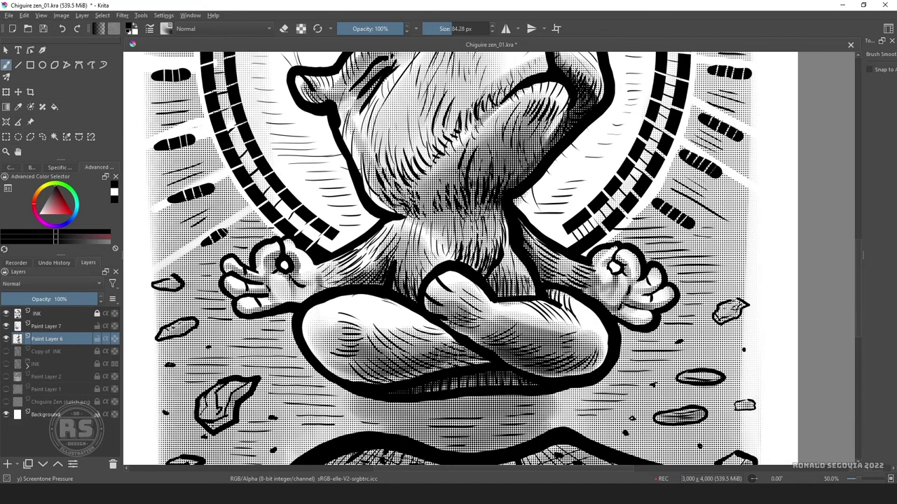
key(bracketright)
key(minus)
key(minus)
key(minus)
key(minus)
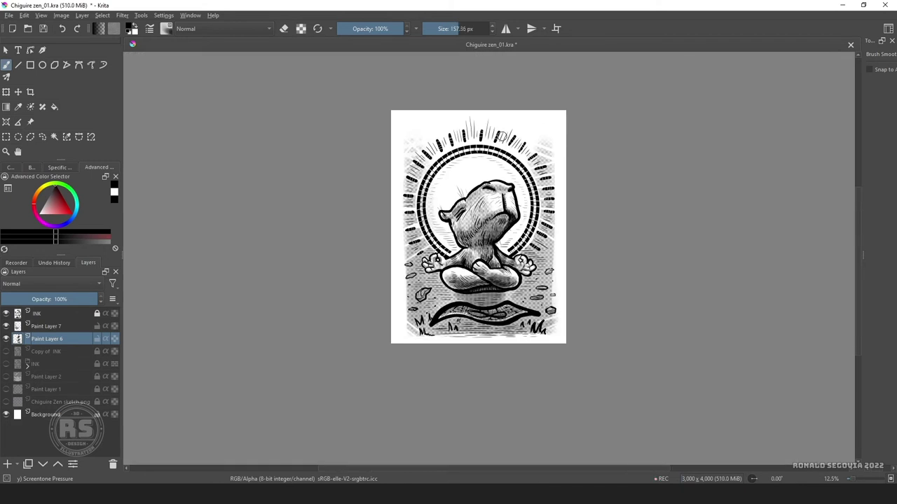
Toggle between Paint Layer 6 and Paint Layer 7, enlarging the eraser on layer 7
click(84, 327)
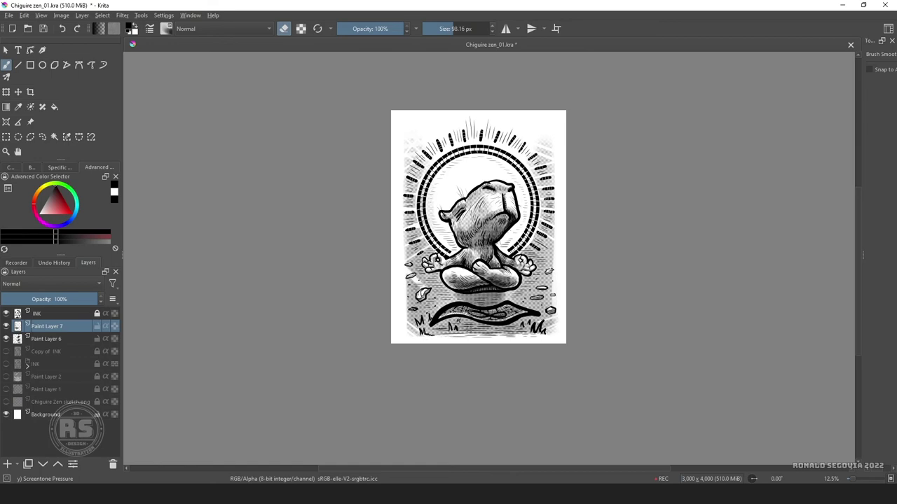
key(bracketright)
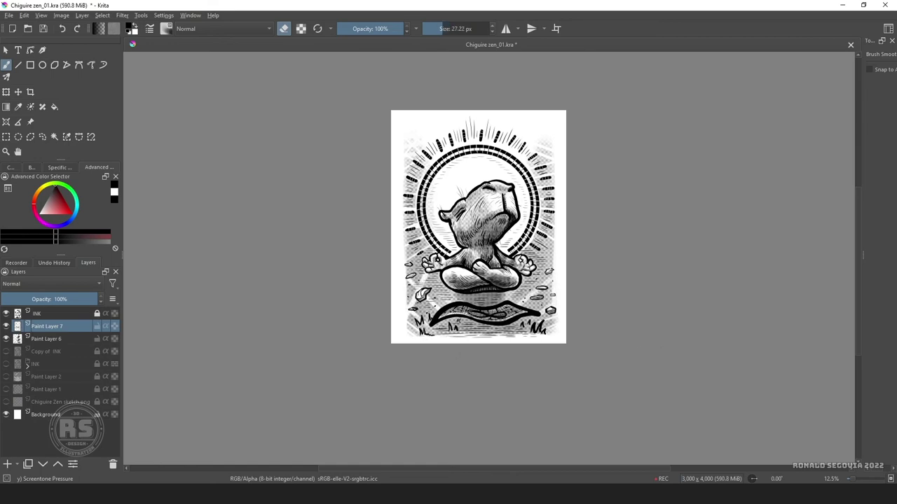
scroll(478, 227, up, 2)
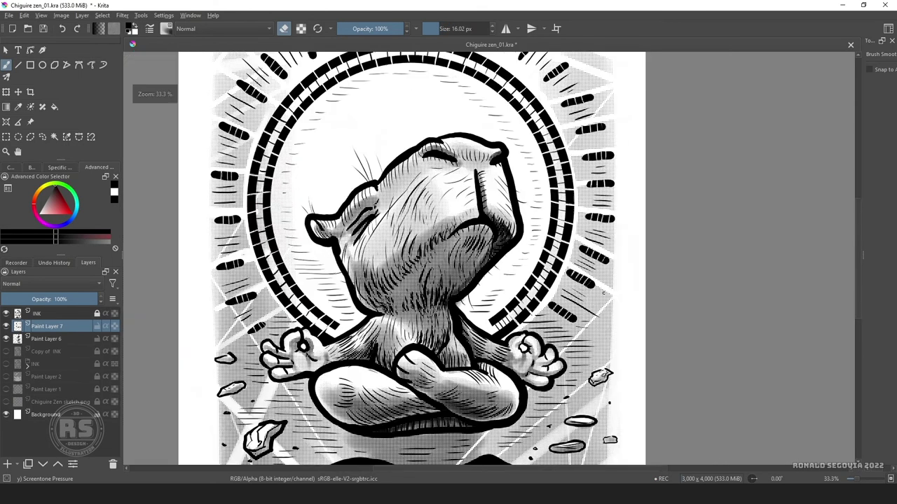
click(63, 339)
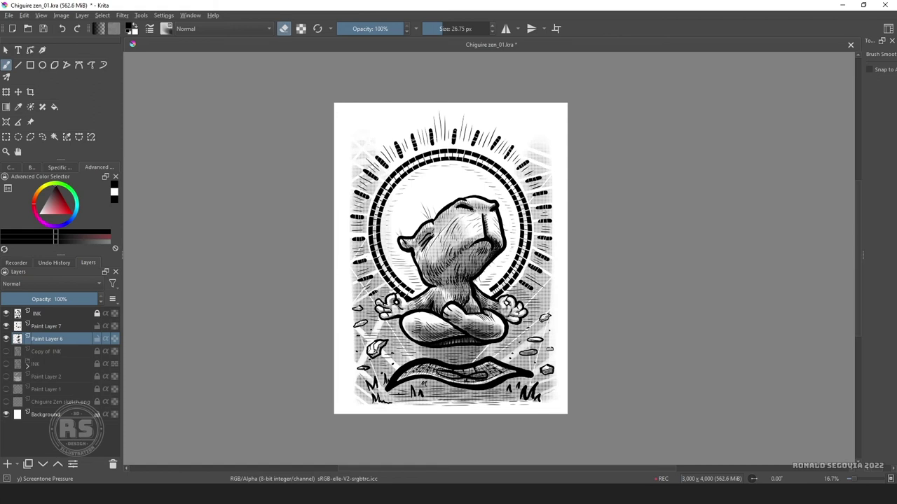
click(77, 326)
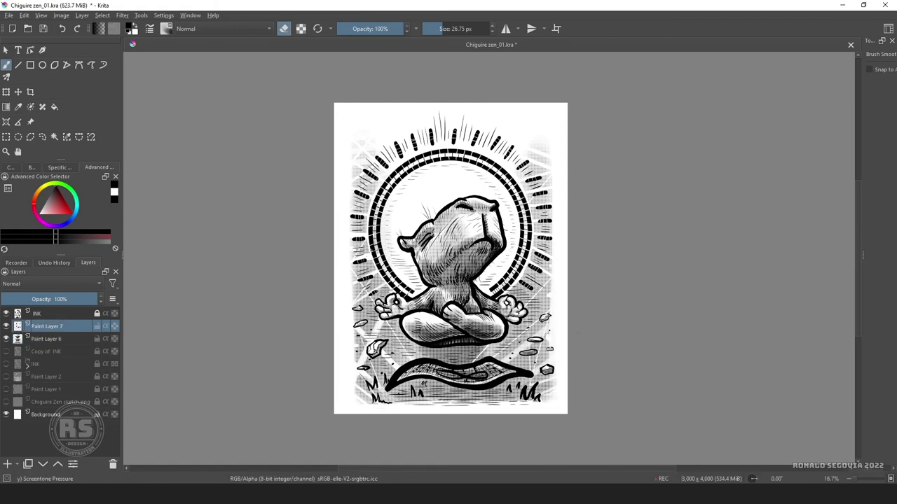
click(67, 337)
click(69, 324)
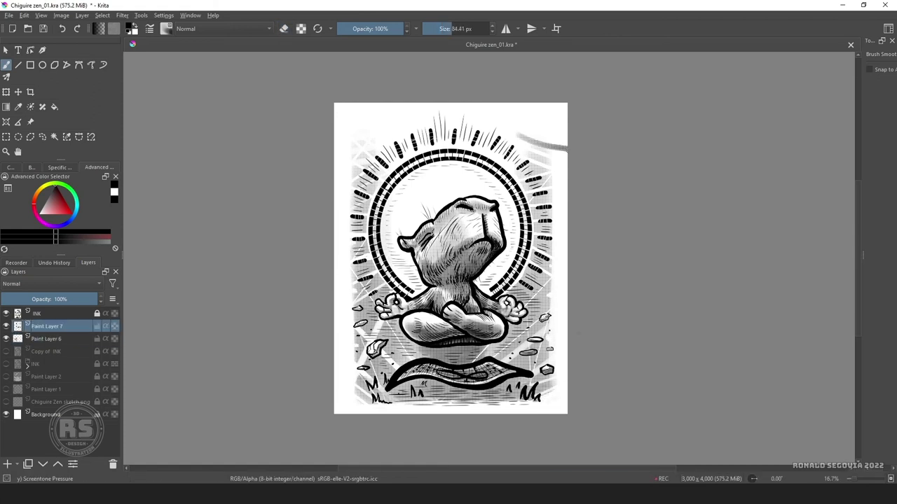
drag(389, 189, 420, 186)
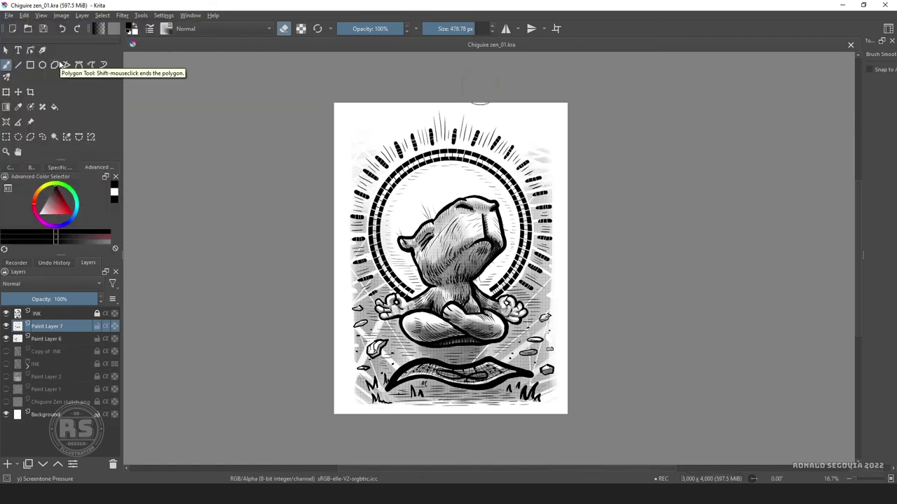
Add a signature layer, select the Basic-5 Size inking brush and test it
key(Insert)
scroll(448, 316, up, 6)
click(166, 29)
click(235, 62)
scroll(240, 63, down, 5)
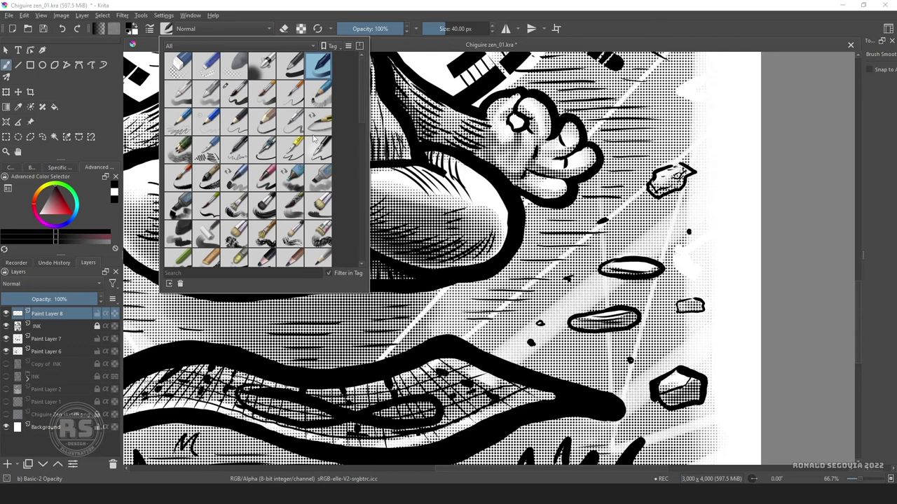
key(e)
scroll(240, 140, up, 5)
click(234, 90)
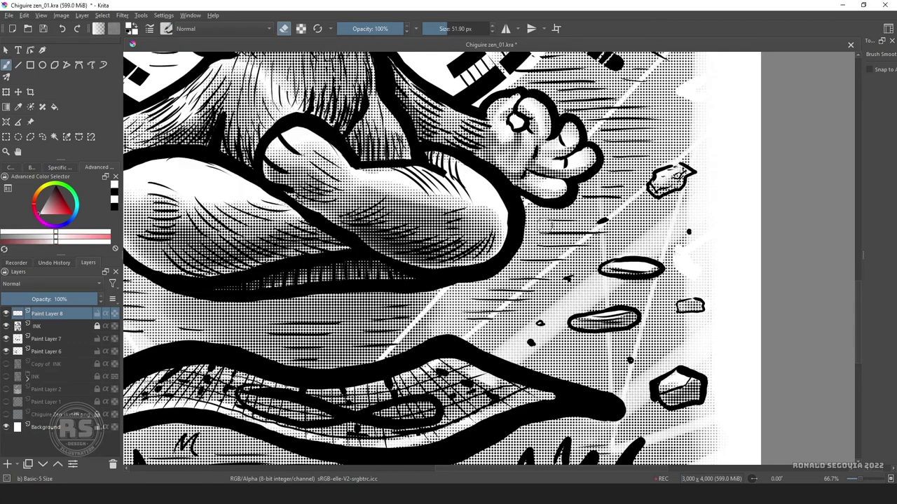
drag(604, 218, 600, 308)
Write the signature beneath the crossed legs and paint a black block for the logo
mouse_move(425, 304)
mouse_down()
mouse_move(491, 294)
mouse_move(525, 304)
mouse_up()
key(ctrl+z)
key(e)
key(e)
mouse_move(617, 434)
mouse_down()
mouse_move(582, 340)
mouse_move(595, 406)
mouse_move(582, 343)
mouse_move(558, 352)
mouse_up()
Add white RS lettering on a new layer and move the logo block to the lower left
key(Insert)
key(bracketright)
key(x)
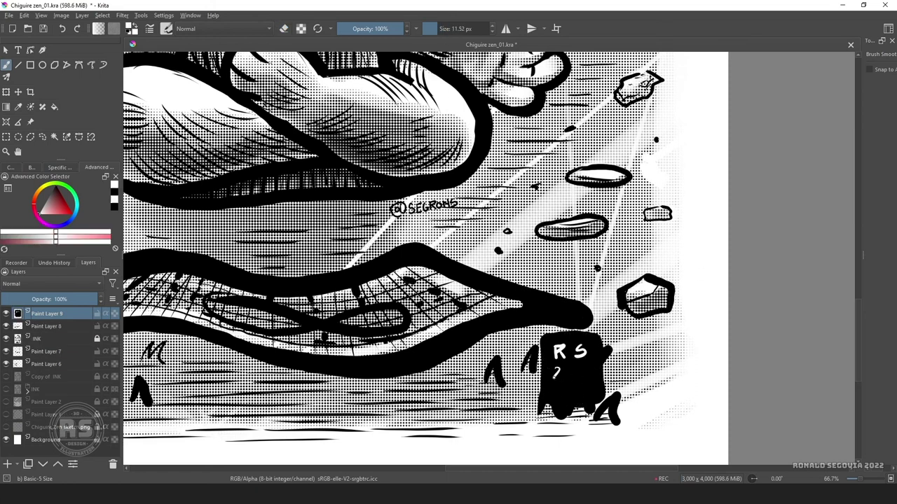
key(ctrl+t)
key(2)
key(equal)
key(minus)
key(minus)
key(2)
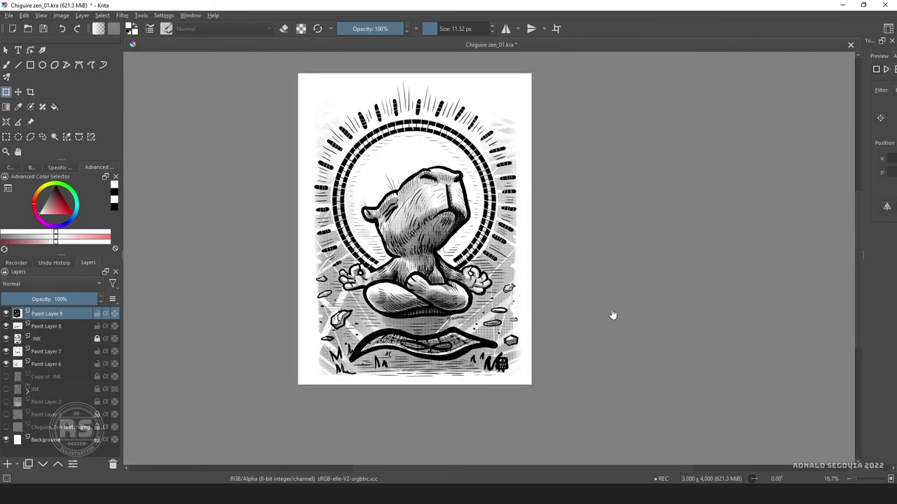
scroll(503, 371, up, 2)
drag(503, 370, 157, 351)
Group the finished artwork layers, duplicate the group and scale the copy down
key(Return)
key(minus)
key(minus)
key(minus)
key(minus)
shift+click(21, 365)
key(ctrl+g)
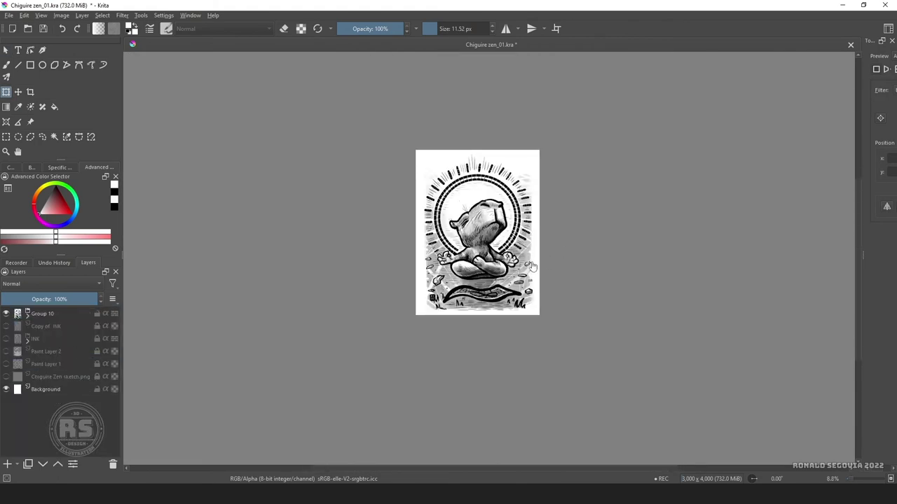
key(ctrl+t)
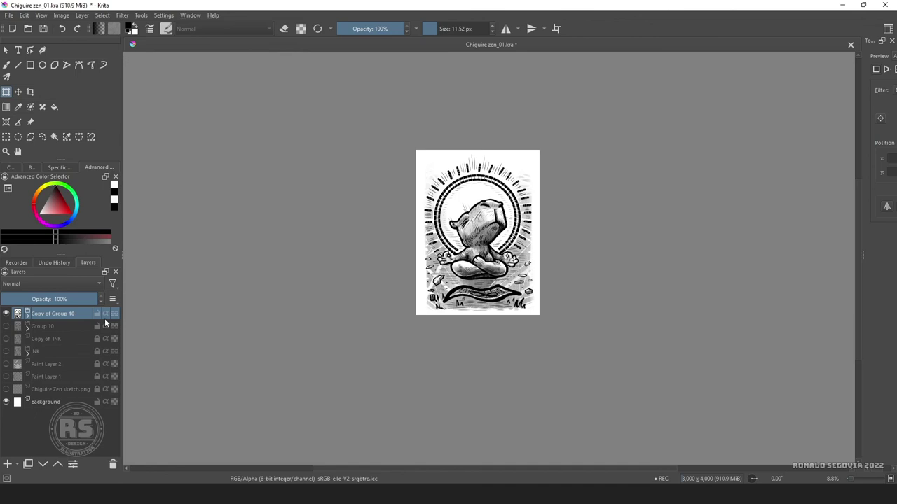
key(ctrl+j)
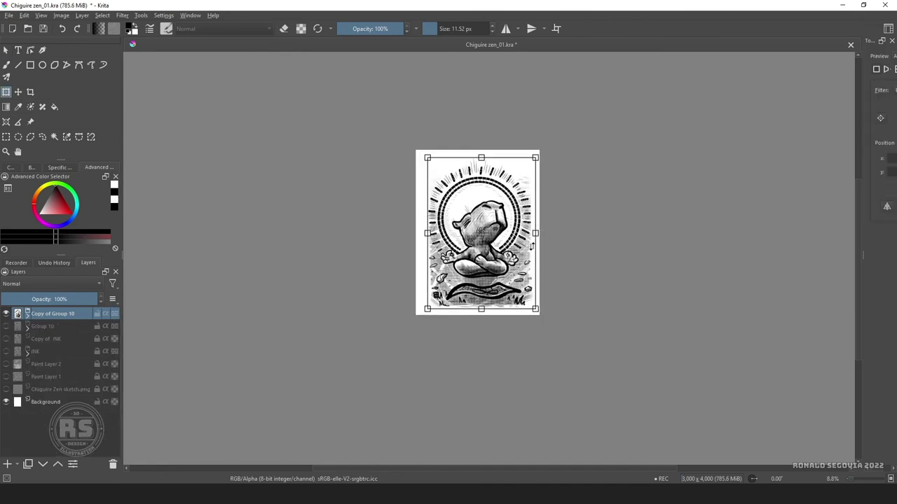
key(Return)
Draw a rectangular border on a new layer inside the copied group and enlarge it
key(plus)
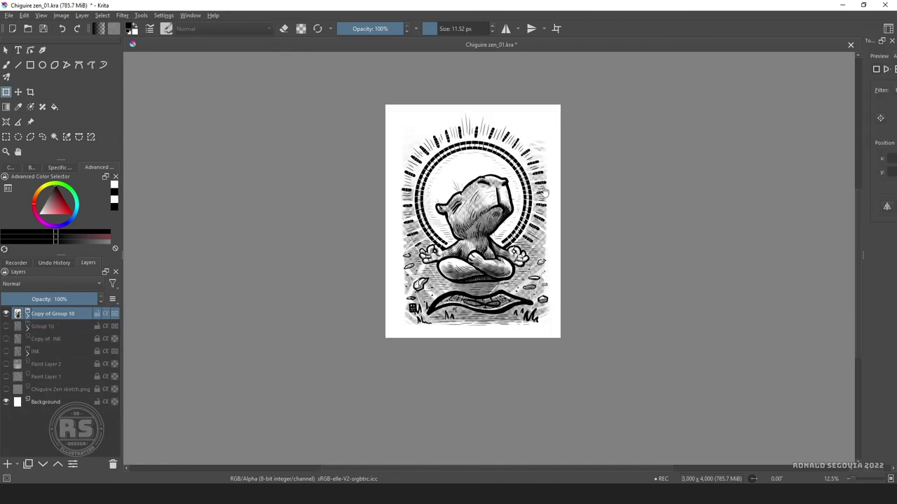
click(27, 313)
key(Insert)
drag(400, 117, 549, 325)
key(ctrl+t)
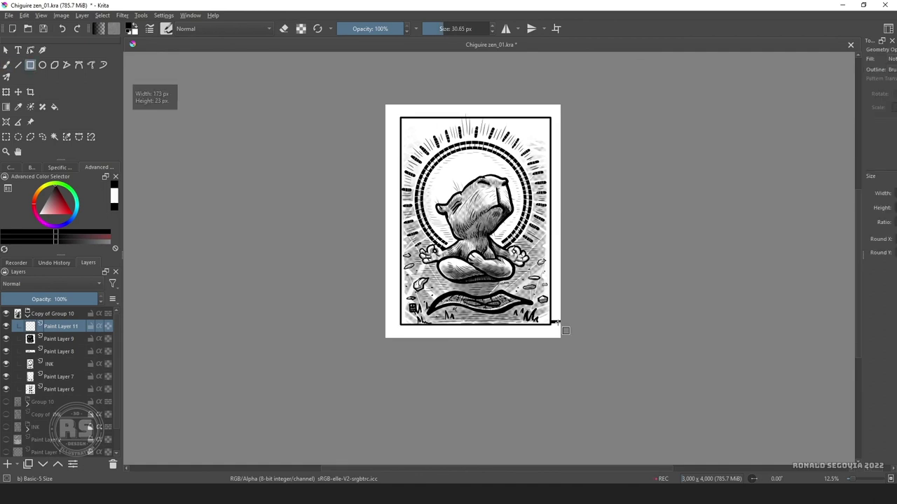
drag(550, 221, 617, 291)
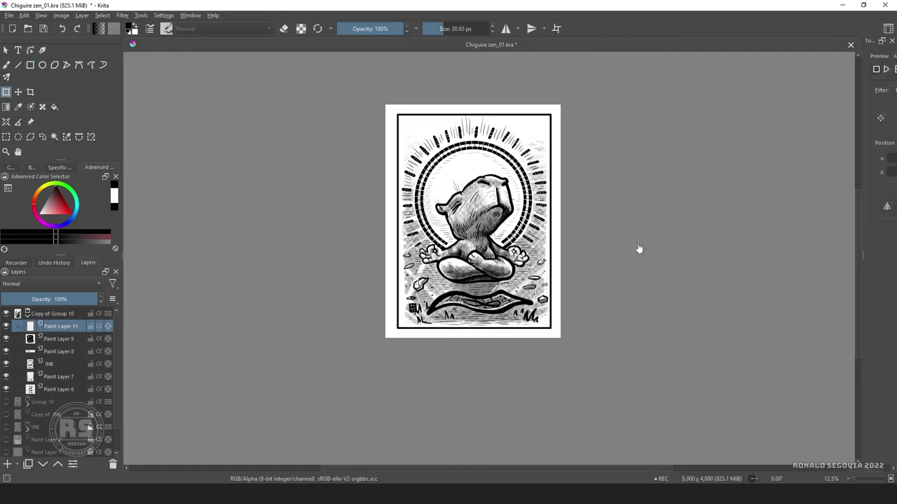
Duplicate the border and scale it outward for a double frame, hiding Paint Layer 7
key(ctrl+j)
key(ctrl+t)
drag(550, 114, 554, 109)
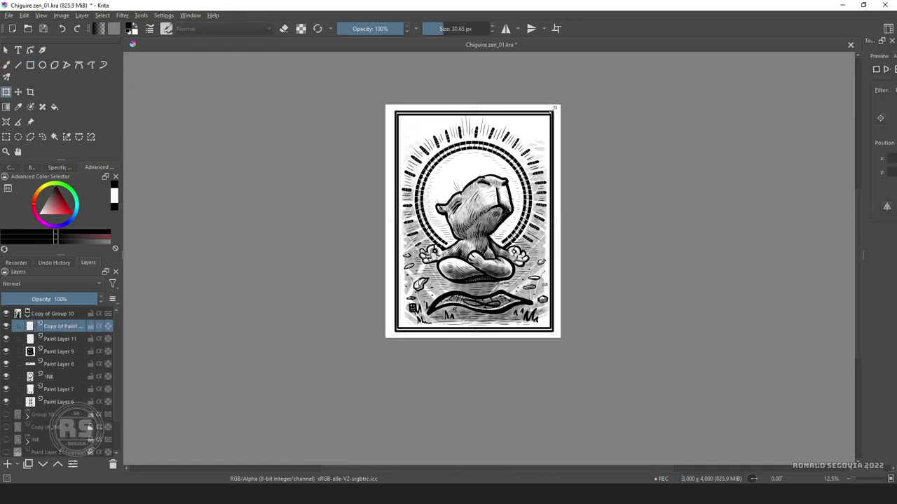
key(Return)
click(6, 389)
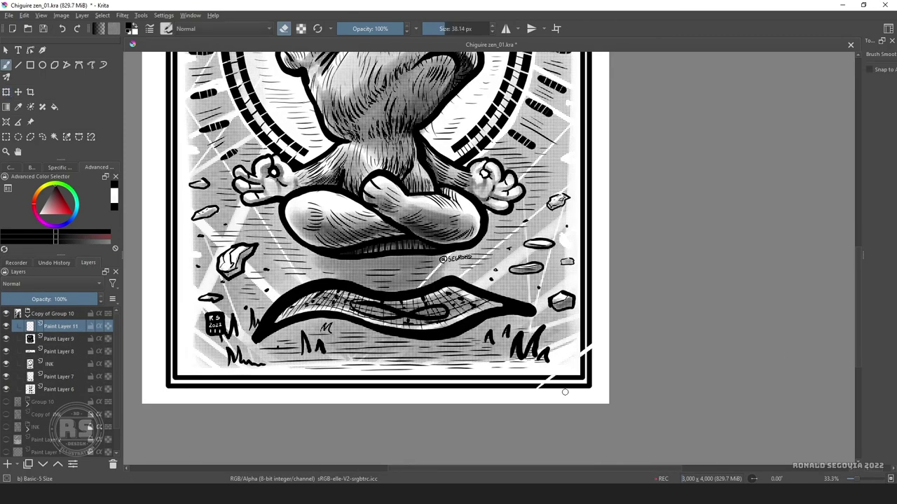
scroll(172, 353, up, 5)
ctrl+scroll(171, 352, down, 3)
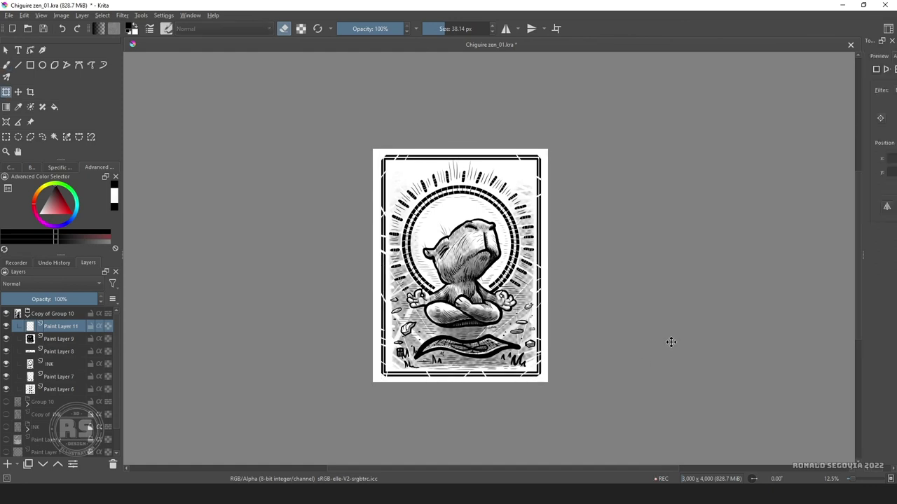
key(e)
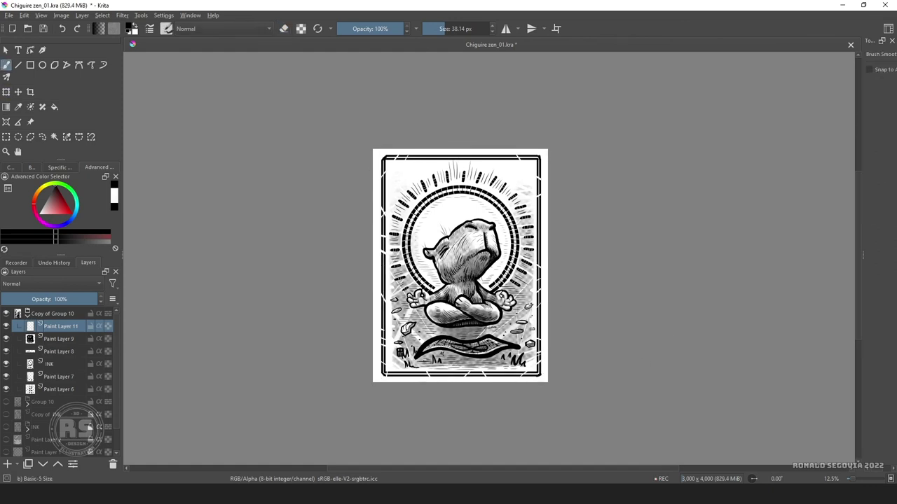
Hide the white Background and save the artwork as Chiguire zen_FIN.kra
scroll(56, 392, down, 1)
click(6, 451)
click(8, 15)
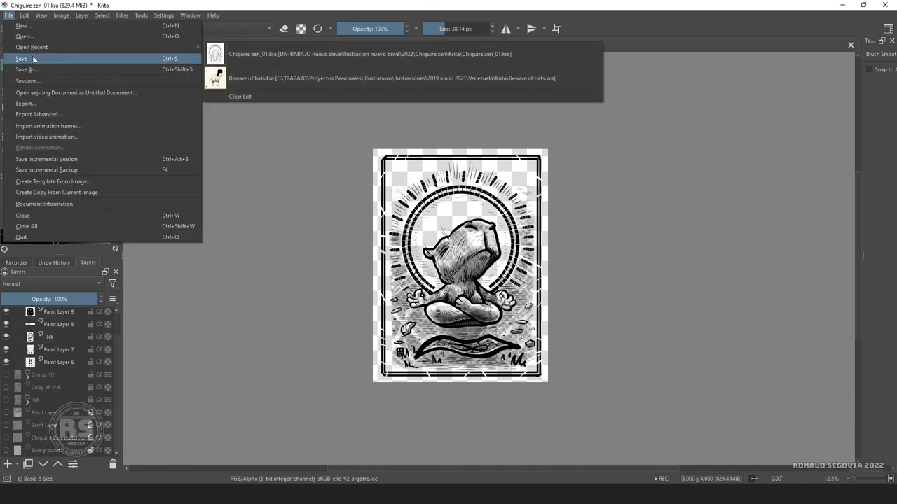
click(160, 114)
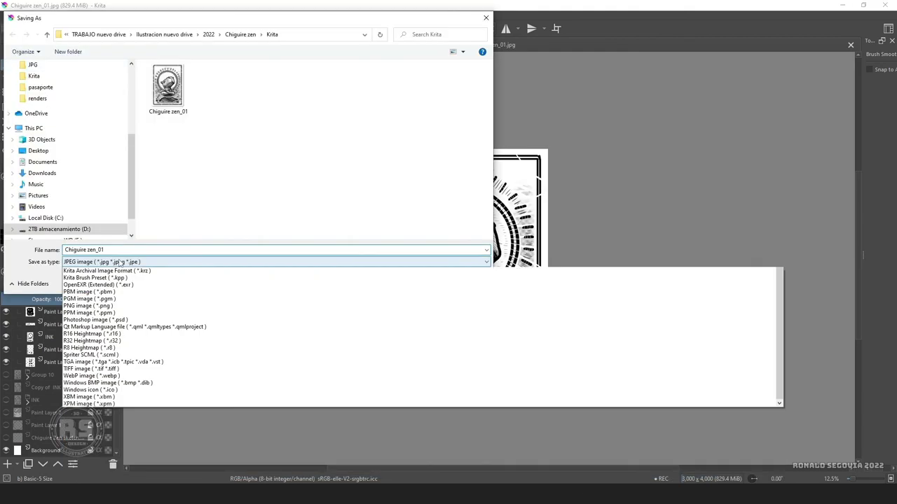
text(FIN)
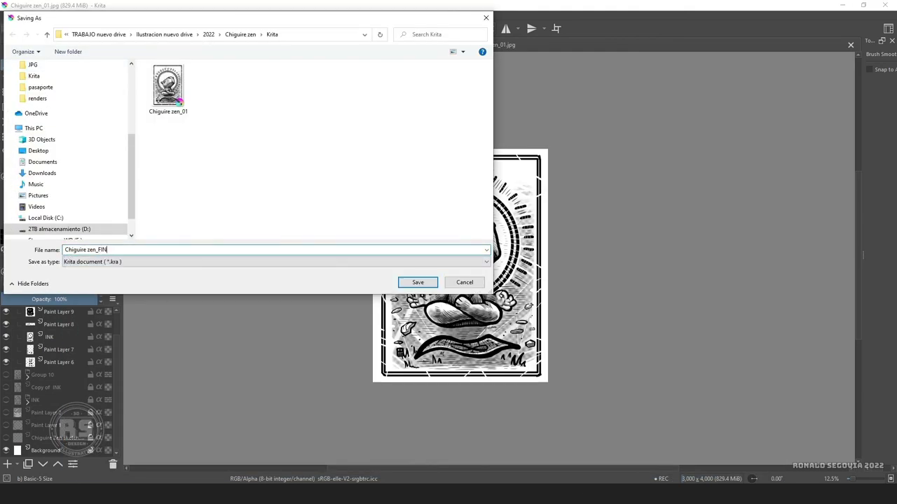
key(Return)
Export the Recorder timelapse as fin timelapse.mp4
click(17, 263)
click(101, 402)
click(532, 287)
text(ftimelapse)
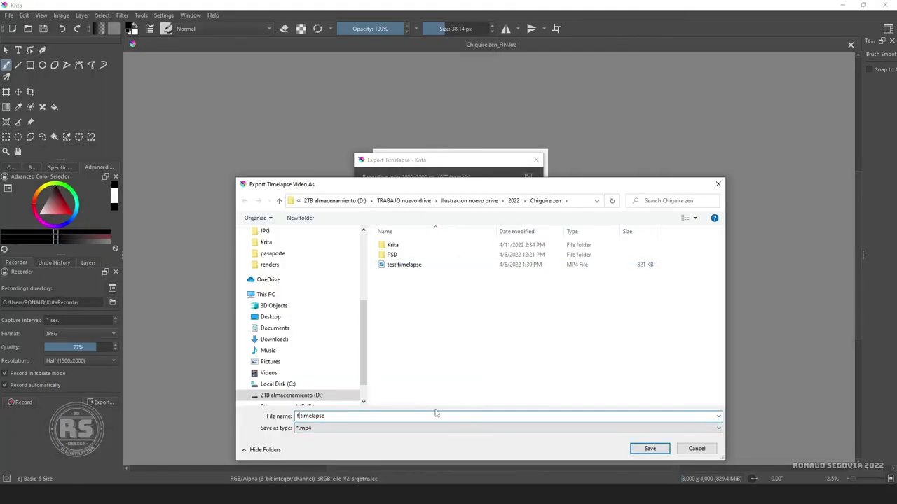
text(in)
key(Return)
click(478, 320)
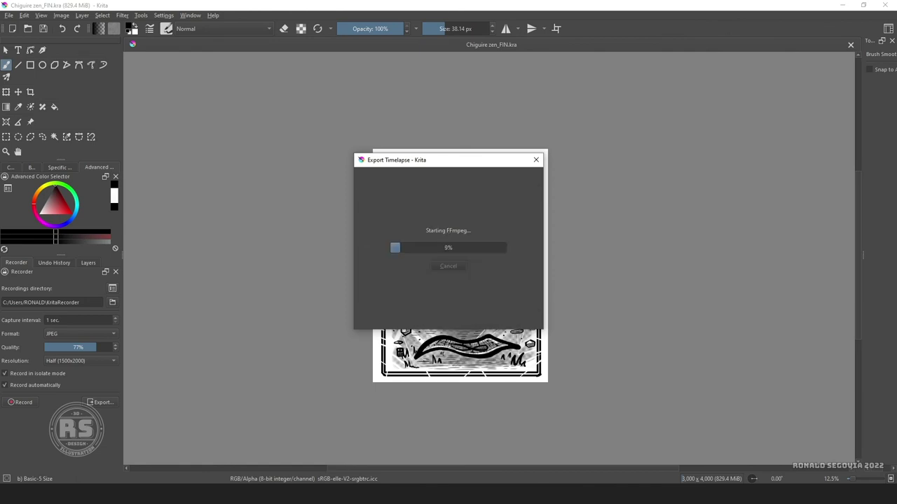